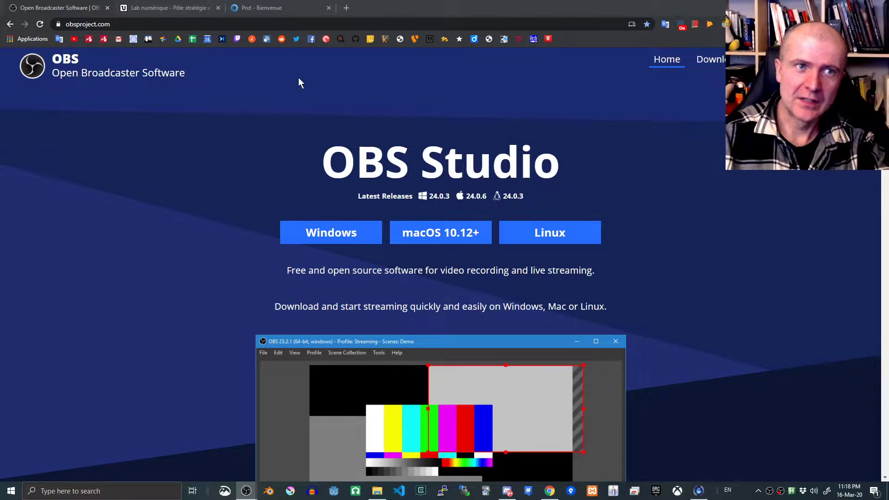
Switch from the obsproject.com download page to the OBS Studio window with the empty scene
{"action": "left_click", "coordinate": [124, 24]}
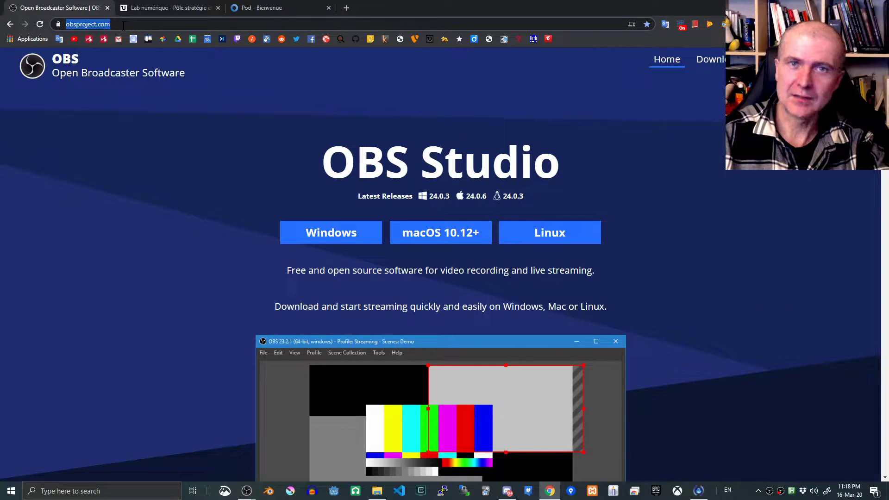
{"action": "left_click", "coordinate": [219, 189]}
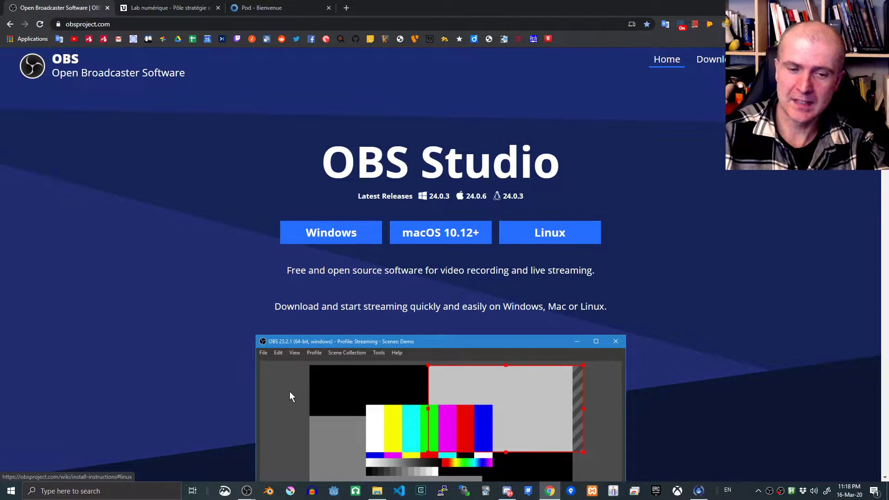
{"action": "mouse_move", "coordinate": [246, 490]}
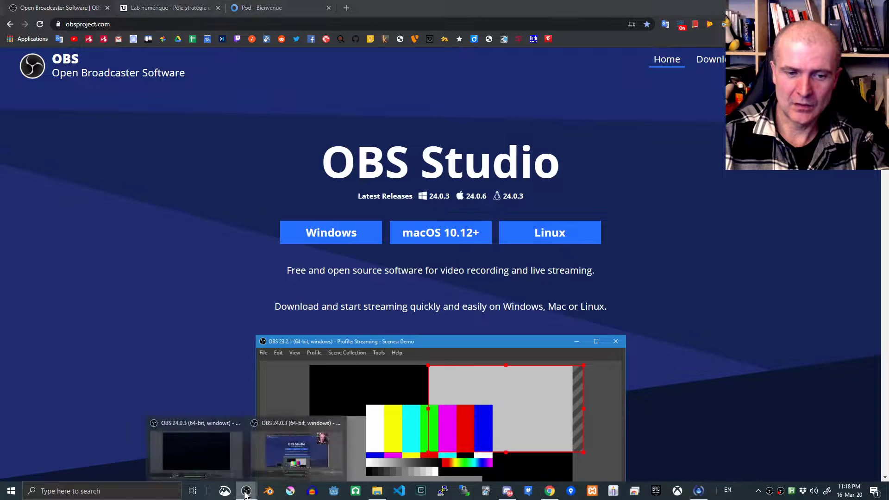
{"action": "left_click", "coordinate": [219, 454]}
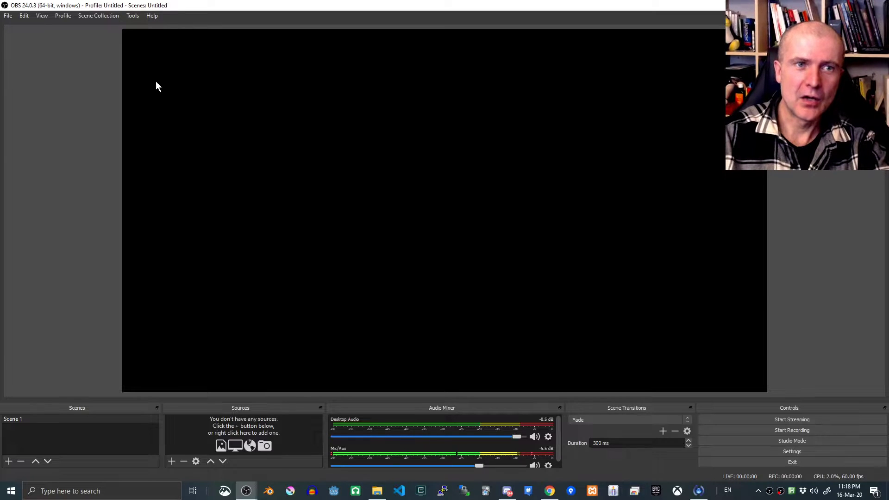
View the usage options of the Auto-Configuration Wizard and close it without running it
{"action": "left_click", "coordinate": [152, 15]}
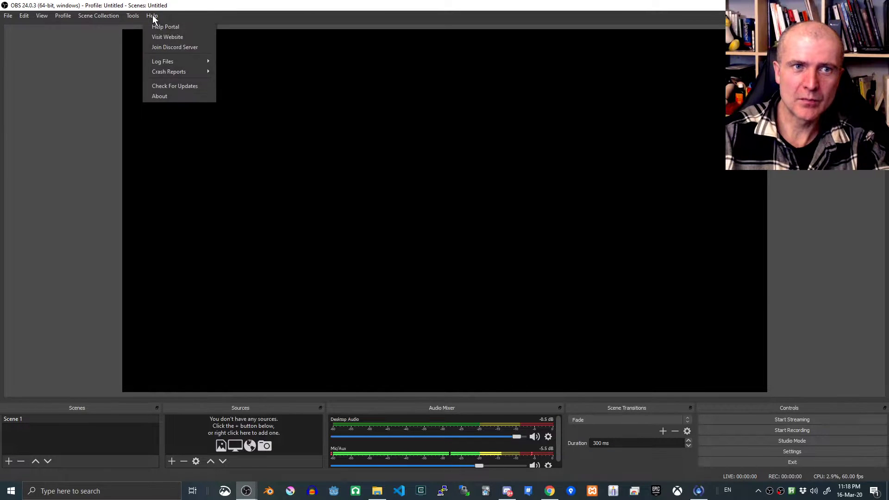
{"action": "left_click", "coordinate": [139, 25]}
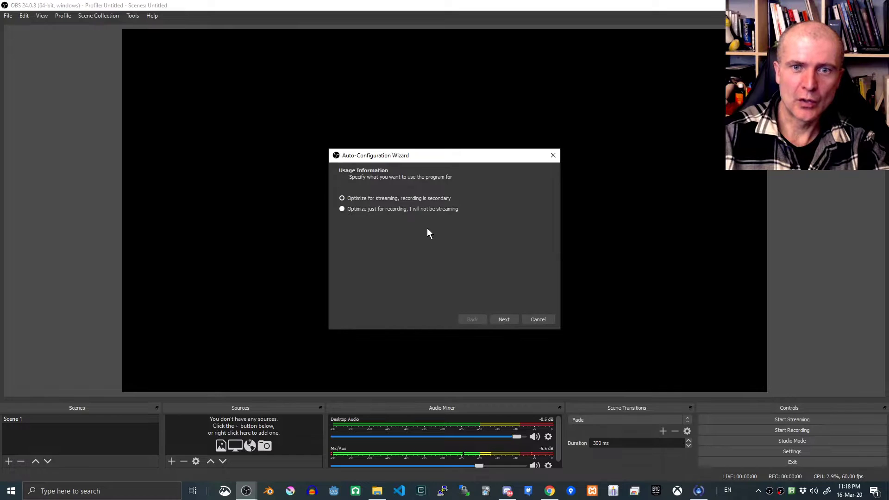
{"action": "left_click", "coordinate": [546, 322]}
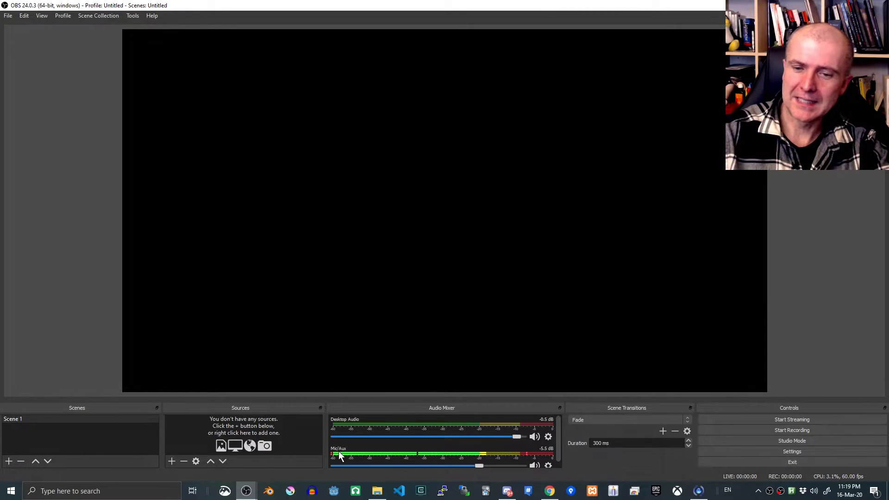
Set the Mic/Aux level to about -3.8 dB and choose Microphone (RODE NT-USB) as its input device
{"action": "left_click_drag", "start_coordinate": [484, 465], "coordinate": [480, 466]}
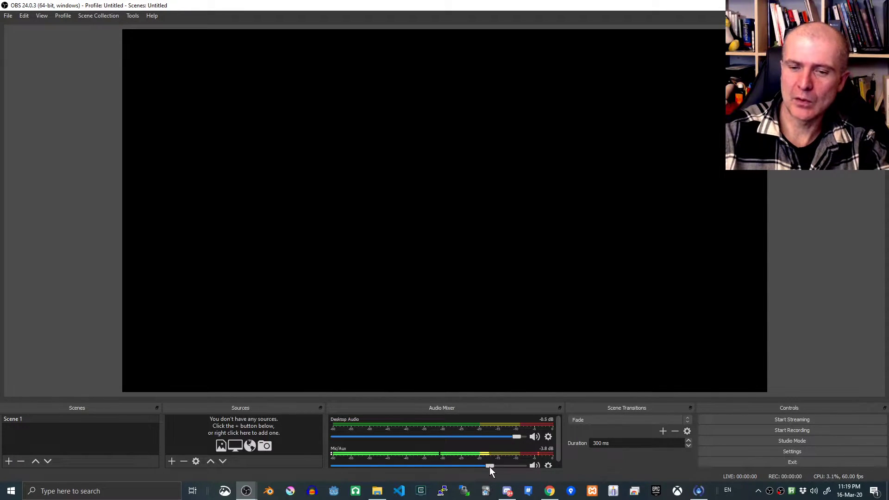
{"action": "left_click_drag", "start_coordinate": [560, 435], "coordinate": [559, 443]}
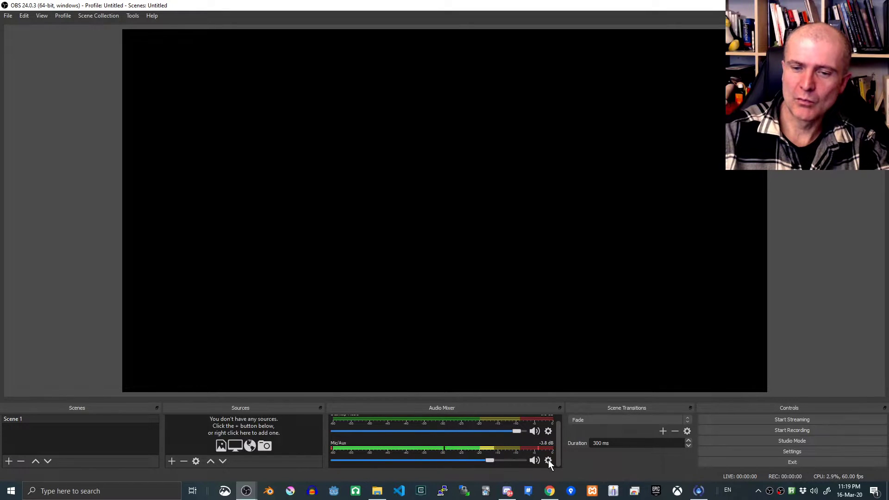
{"action": "left_click", "coordinate": [548, 460]}
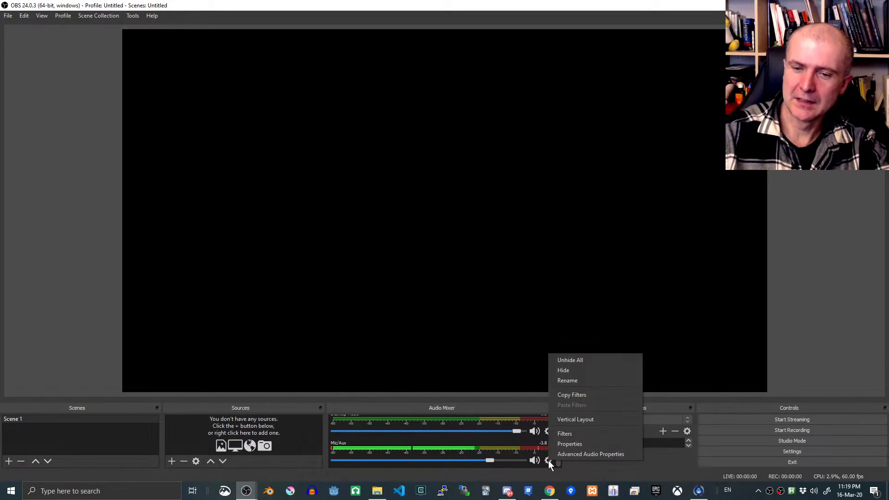
{"action": "left_click", "coordinate": [577, 443]}
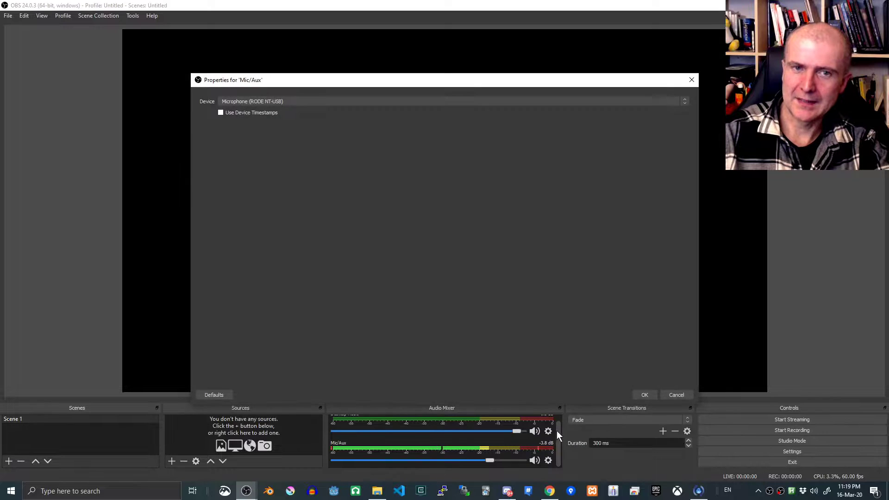
{"action": "left_click", "coordinate": [602, 100]}
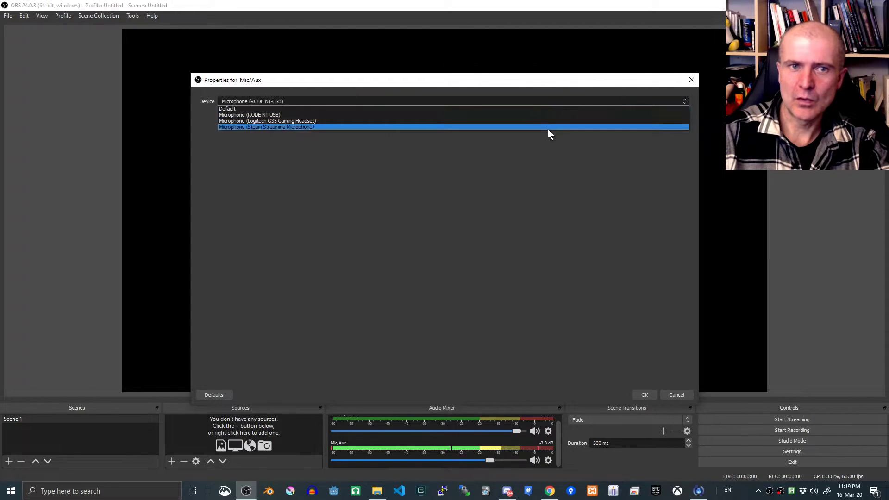
{"action": "left_click", "coordinate": [546, 114]}
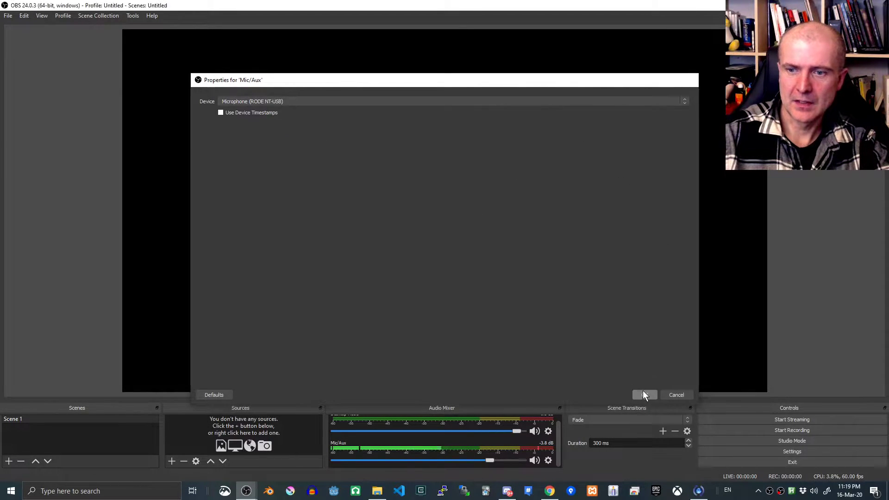
{"action": "left_click", "coordinate": [643, 394]}
{"action": "scroll", "coordinate": [557, 437], "scroll_direction": "up", "scroll_amount": 1}
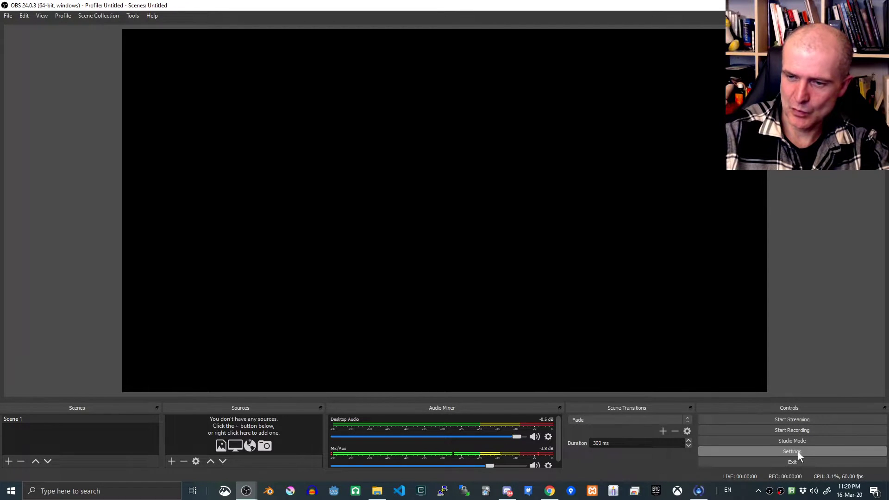
Review the output settings for recording, checking the recording path and the available formats while keeping mp4
{"action": "left_click", "coordinate": [811, 451]}
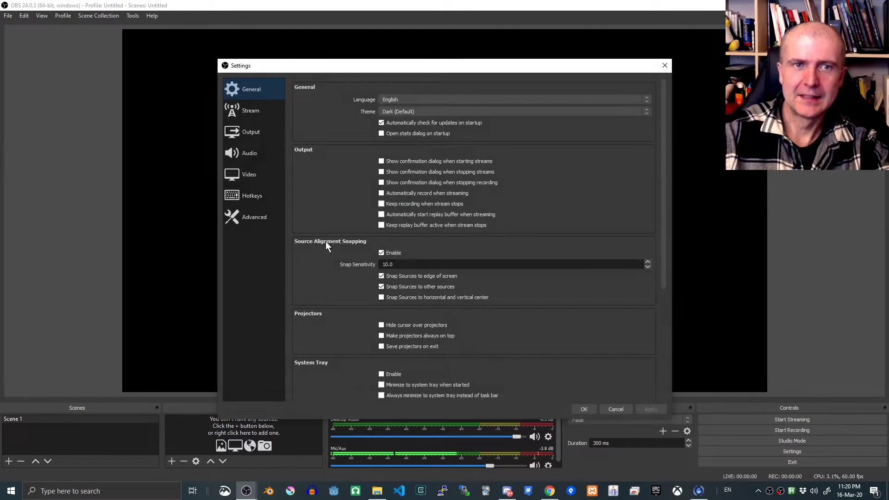
{"action": "left_click", "coordinate": [249, 134]}
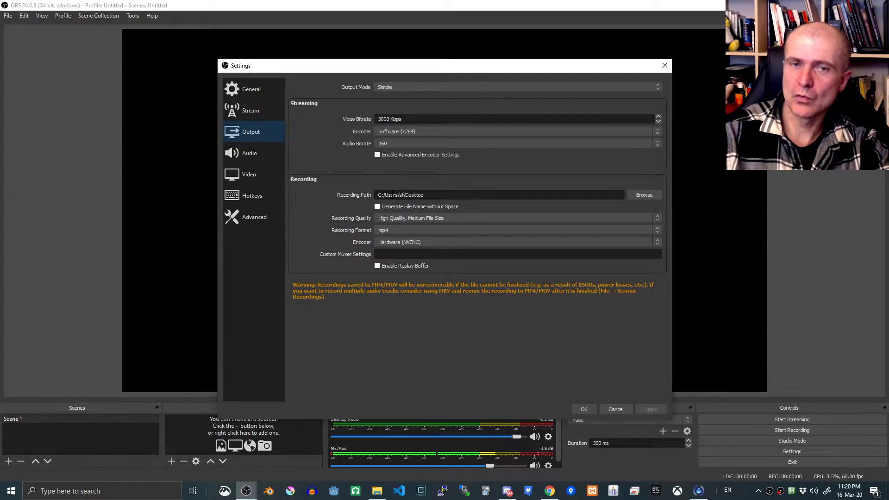
{"action": "left_click", "coordinate": [437, 195]}
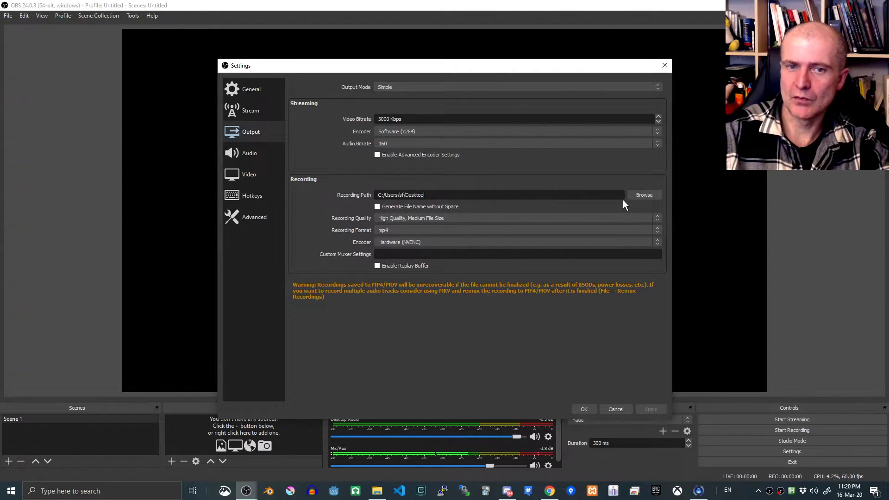
{"action": "left_click", "coordinate": [657, 230]}
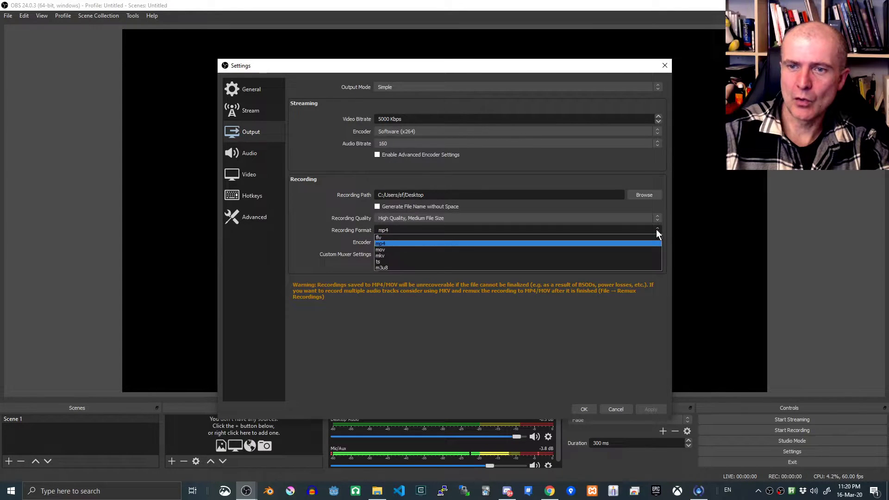
{"action": "left_click", "coordinate": [538, 244]}
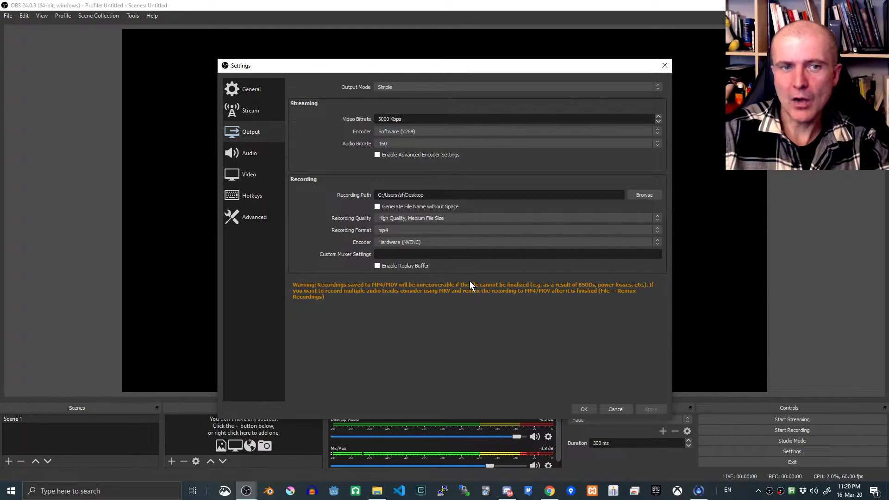
Check the canvas and output resolutions in the video settings and close the settings without changes
{"action": "left_click", "coordinate": [246, 174]}
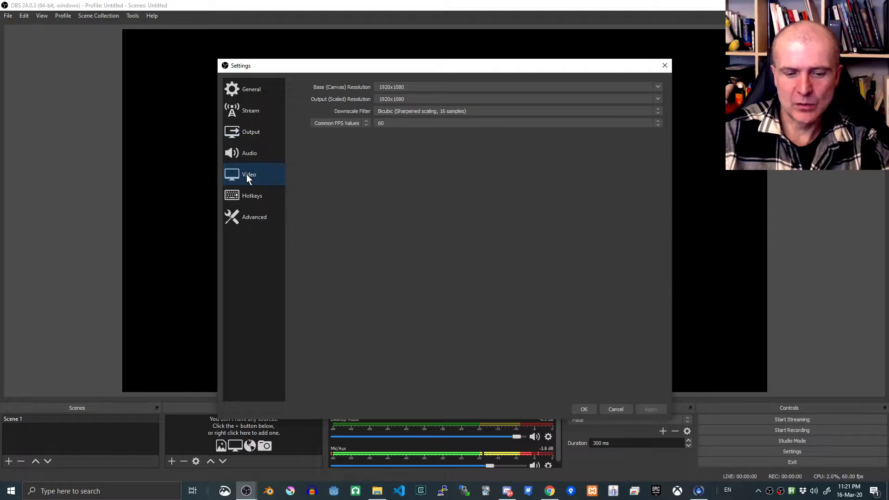
{"action": "left_click_drag", "start_coordinate": [423, 99], "coordinate": [376, 100]}
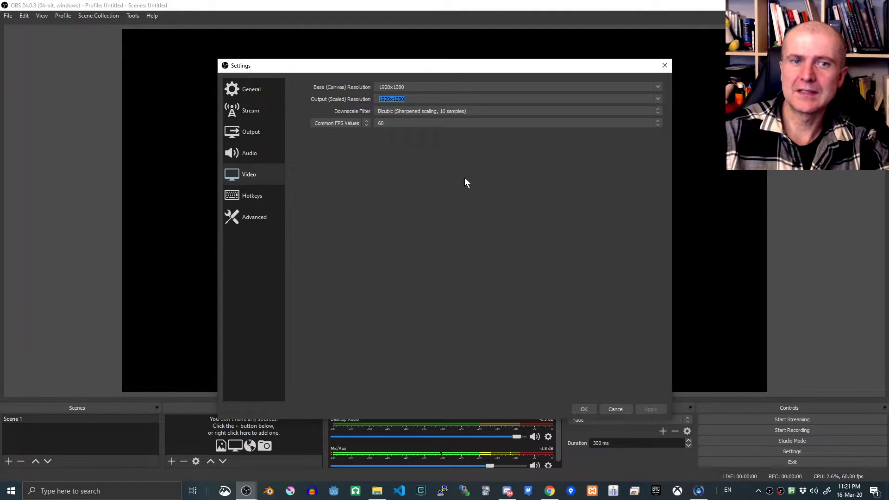
{"action": "left_click", "coordinate": [619, 409]}
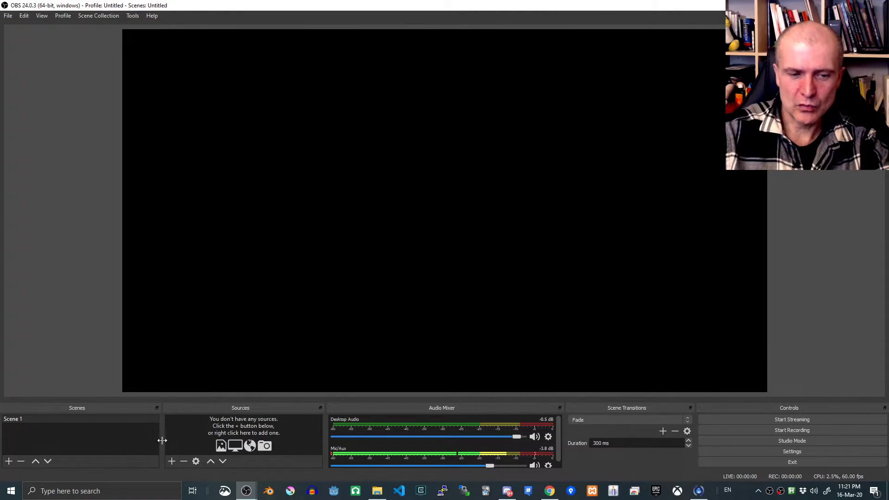
Add a new Display Capture source to Scene 1 that captures Display 1 with the cursor included
{"action": "left_click", "coordinate": [171, 461]}
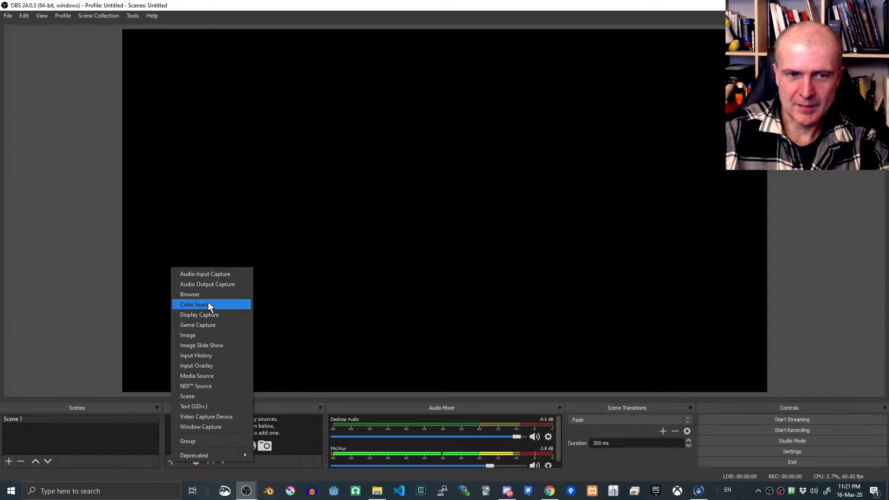
{"action": "left_click", "coordinate": [218, 315]}
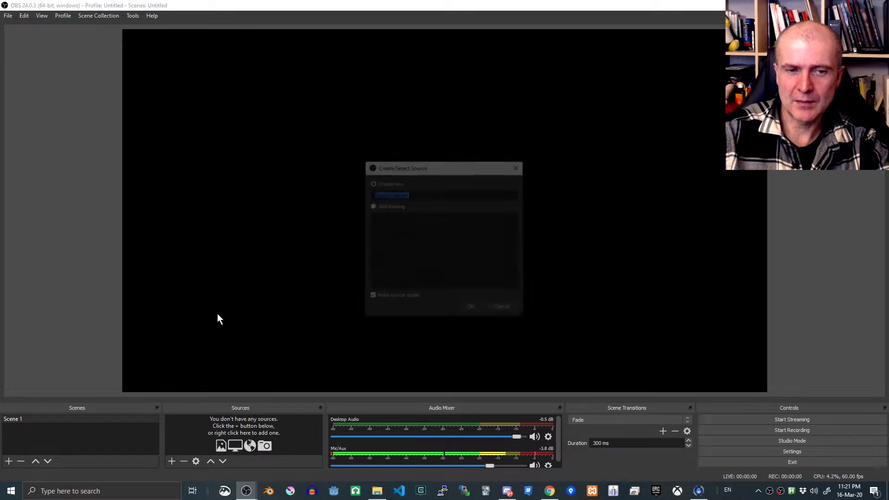
{"action": "left_click", "coordinate": [472, 307]}
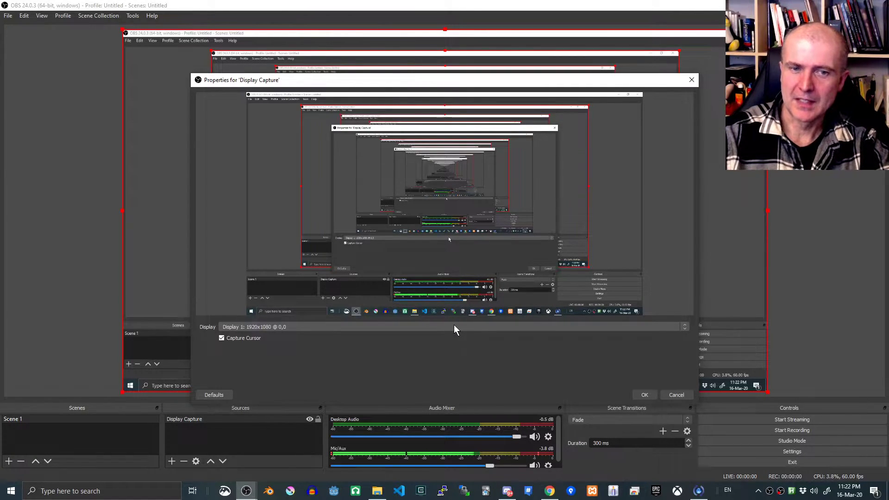
{"action": "left_click", "coordinate": [644, 395]}
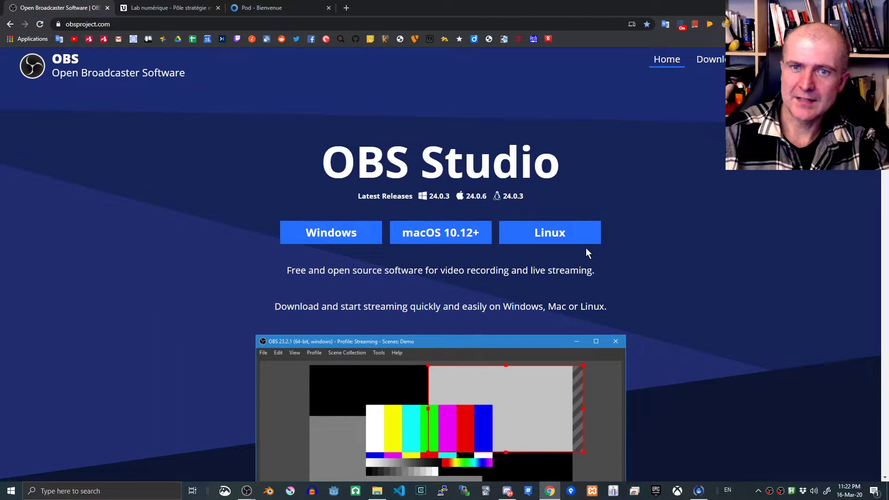
Scroll through the OBS website as test footage, return to OBS Studio and stop the recording
{"action": "scroll", "coordinate": [587, 253], "scroll_direction": "down", "scroll_amount": 12}
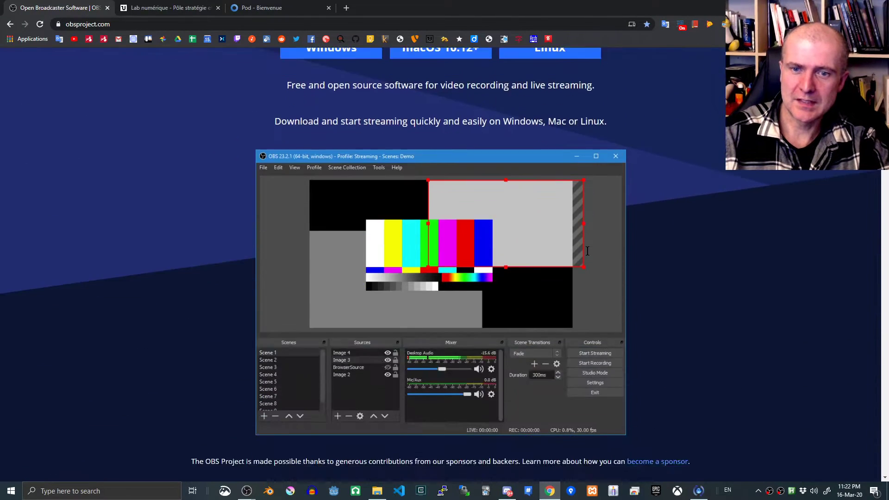
{"action": "scroll", "coordinate": [590, 258], "scroll_direction": "down", "scroll_amount": 12}
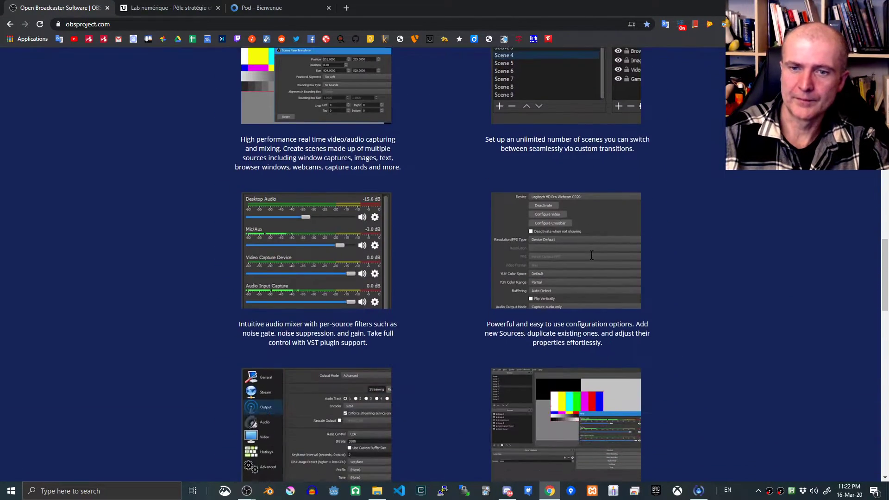
{"action": "scroll", "coordinate": [594, 262], "scroll_direction": "up", "scroll_amount": 15}
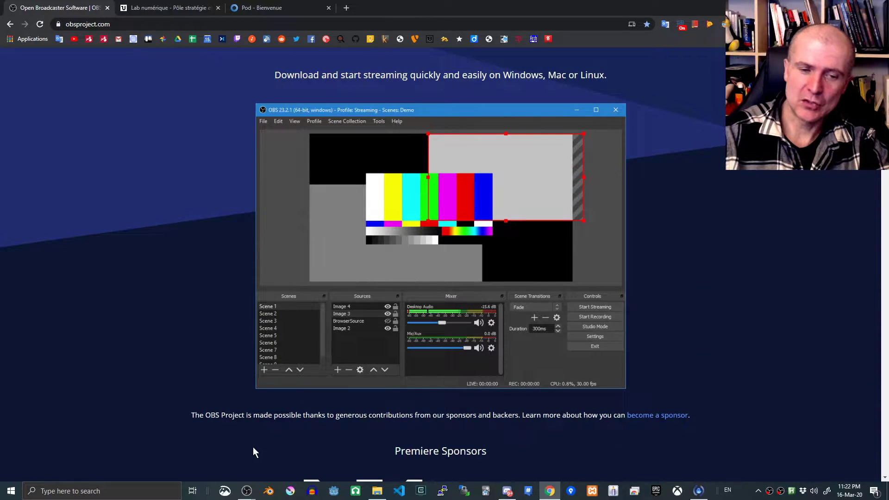
{"action": "mouse_move", "coordinate": [247, 492]}
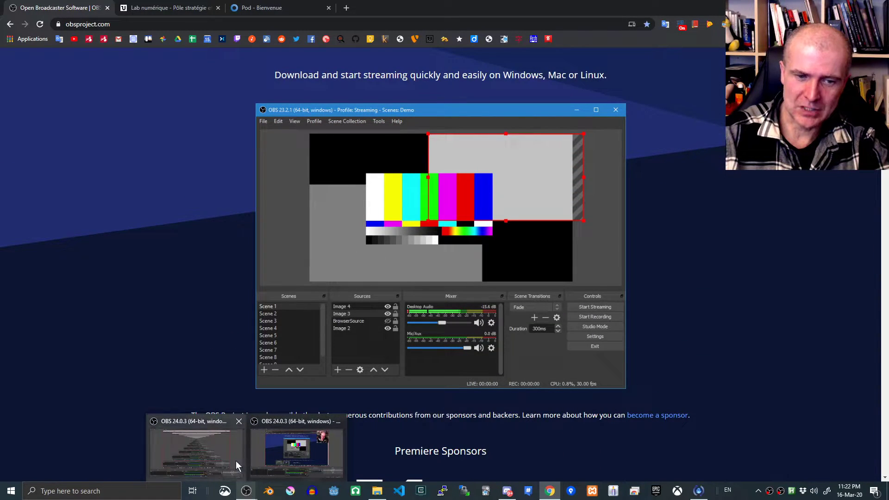
{"action": "left_click", "coordinate": [223, 454]}
{"action": "left_click", "coordinate": [770, 430]}
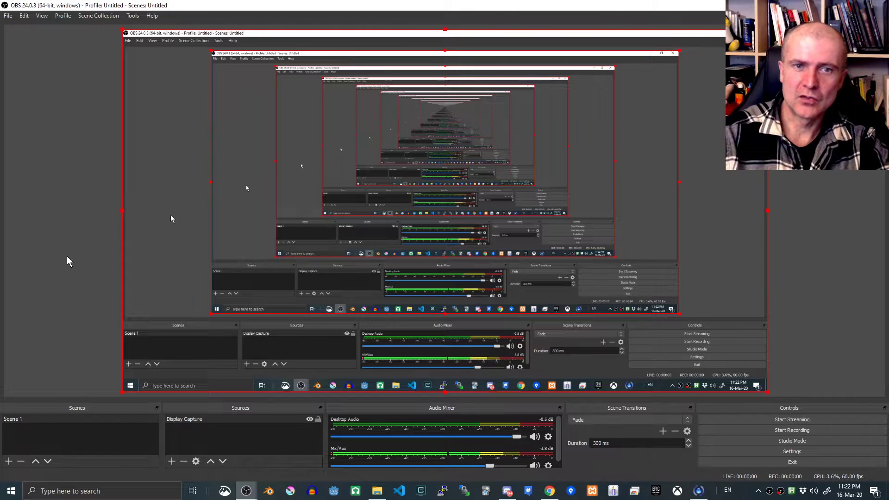
{"action": "left_click", "coordinate": [9, 16]}
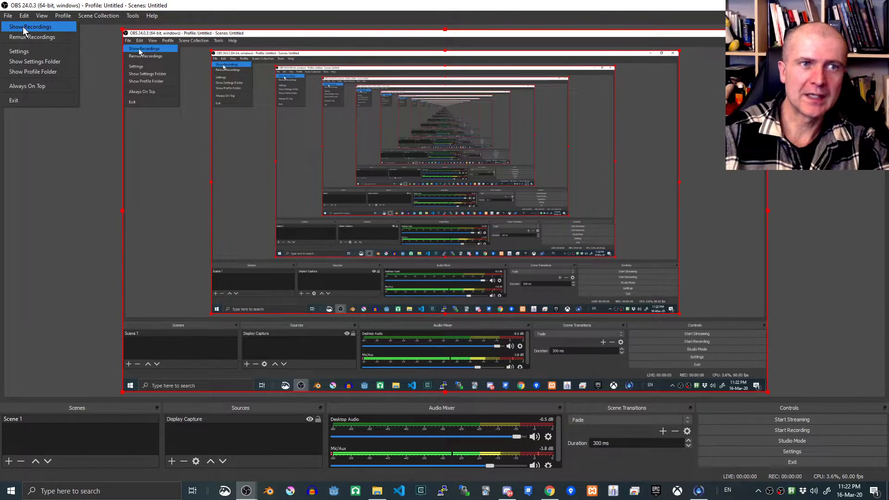
{"action": "left_click", "coordinate": [23, 27]}
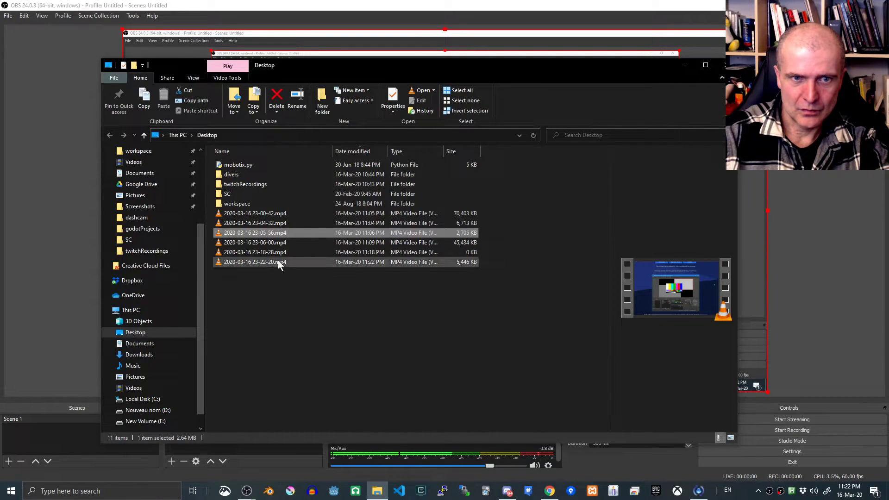
{"action": "left_click", "coordinate": [265, 241]}
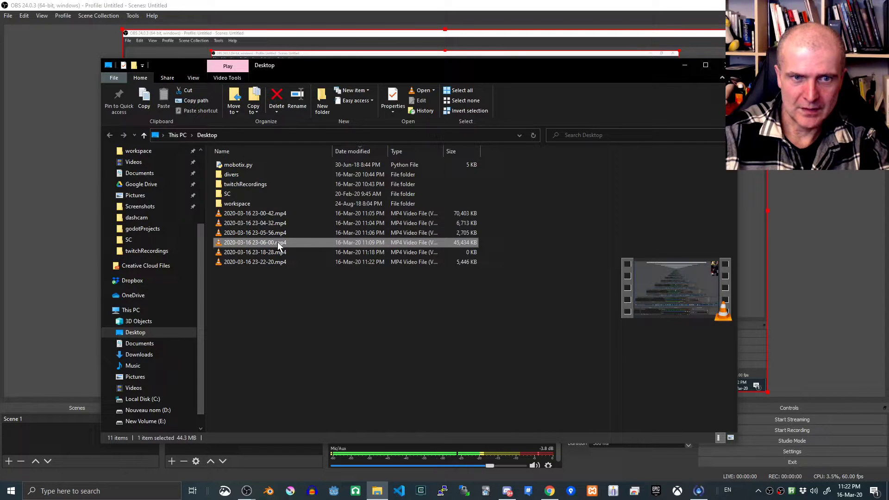
{"action": "left_click", "coordinate": [278, 251]}
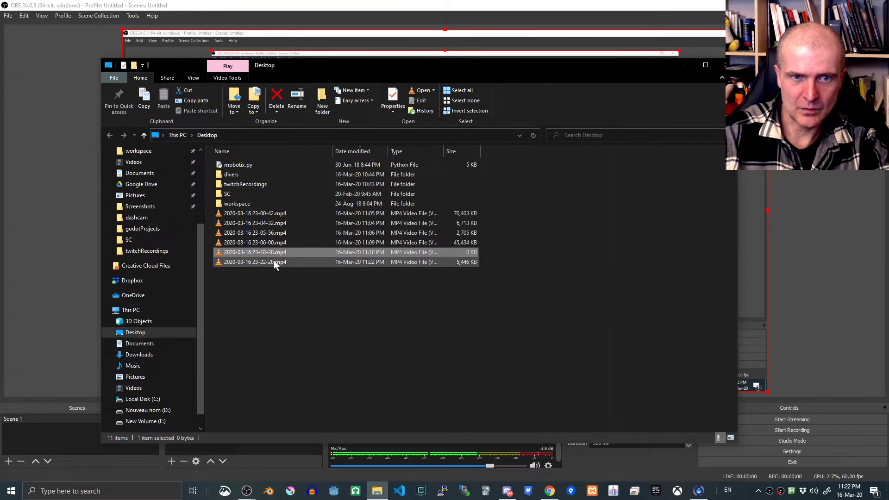
{"action": "double_click", "coordinate": [271, 262]}
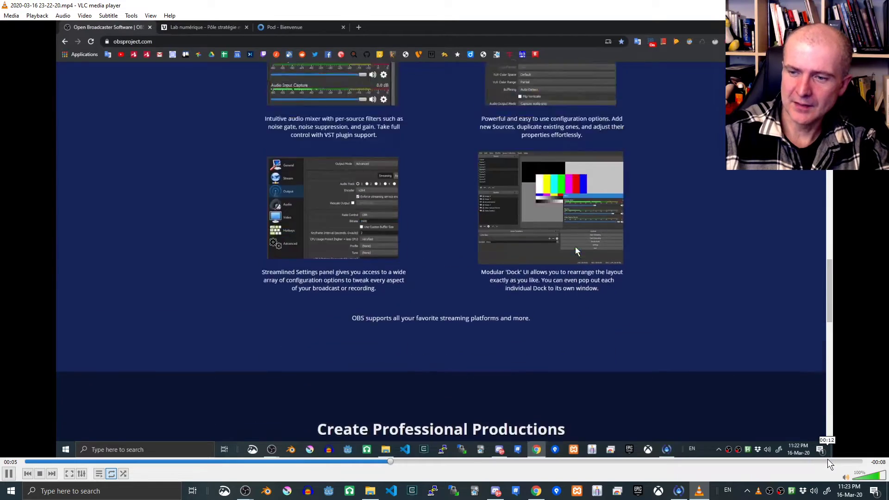
{"action": "left_click", "coordinate": [826, 461]}
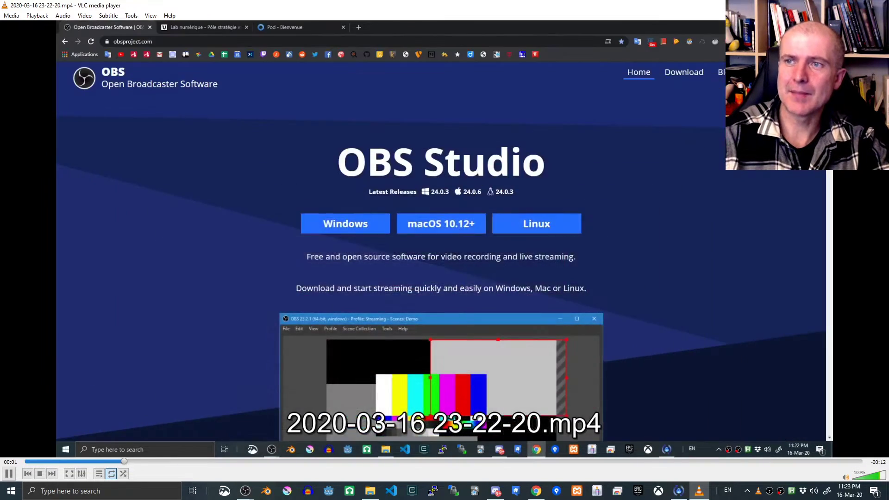
{"action": "key", "text": "ctrl+q"}
{"action": "left_click", "coordinate": [694, 65]}
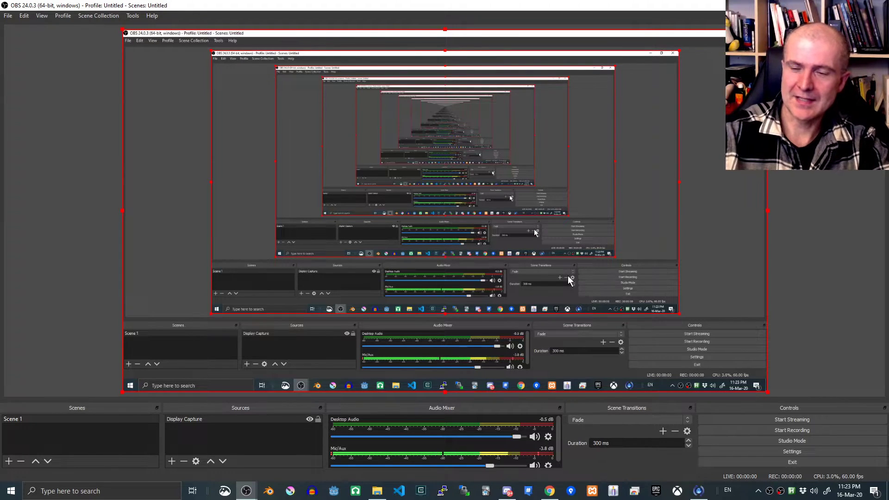
Review the hotkeys assigned to starting and stopping recording in the settings and close them without changes
{"action": "left_click", "coordinate": [792, 451]}
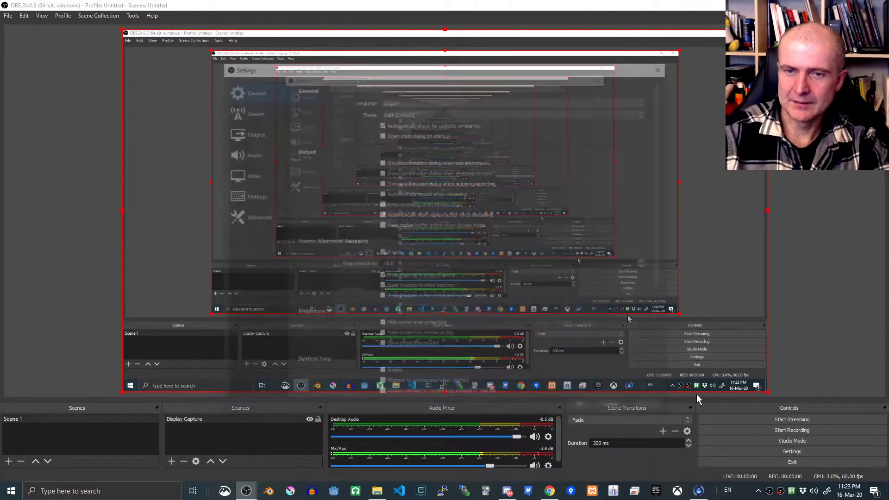
{"action": "left_click", "coordinate": [250, 196]}
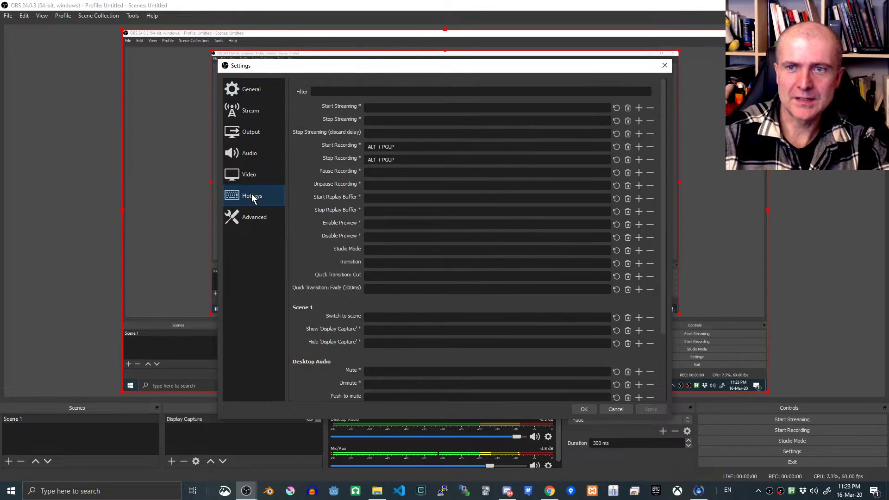
{"action": "mouse_move", "coordinate": [396, 149]}
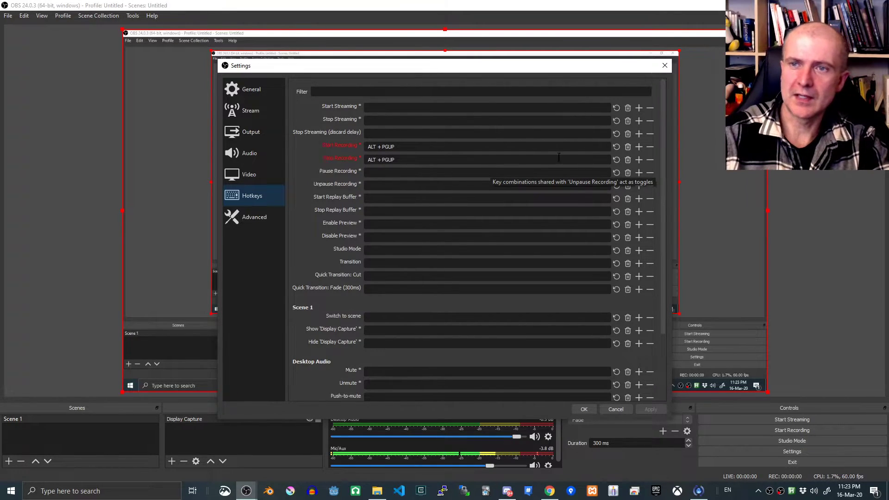
{"action": "left_click", "coordinate": [664, 66]}
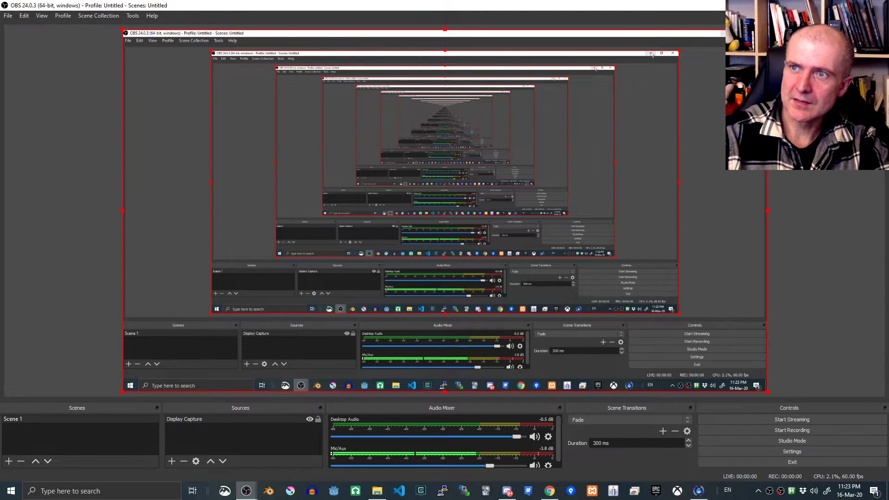
Minimize OBS Studio, record a scroll through the OBS website using the recording hotkey, and return to OBS Studio
{"action": "left_click", "coordinate": [837, 5]}
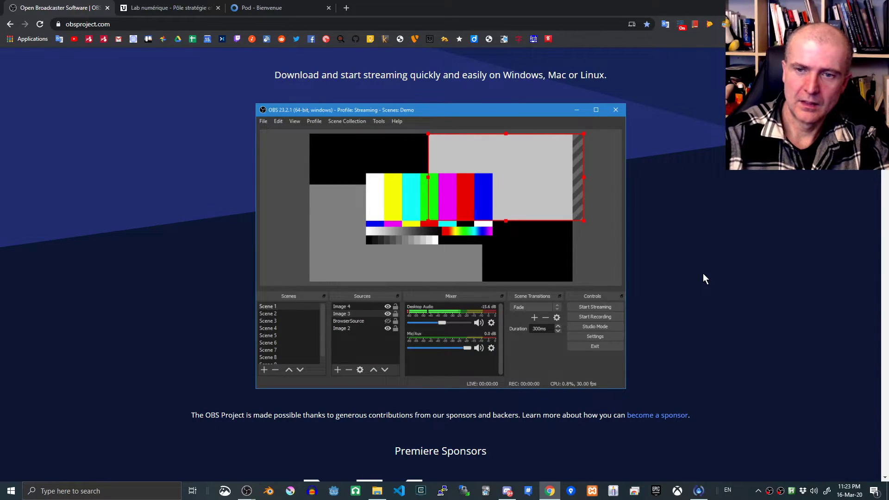
{"action": "scroll", "coordinate": [705, 327], "scroll_direction": "down", "scroll_amount": 5}
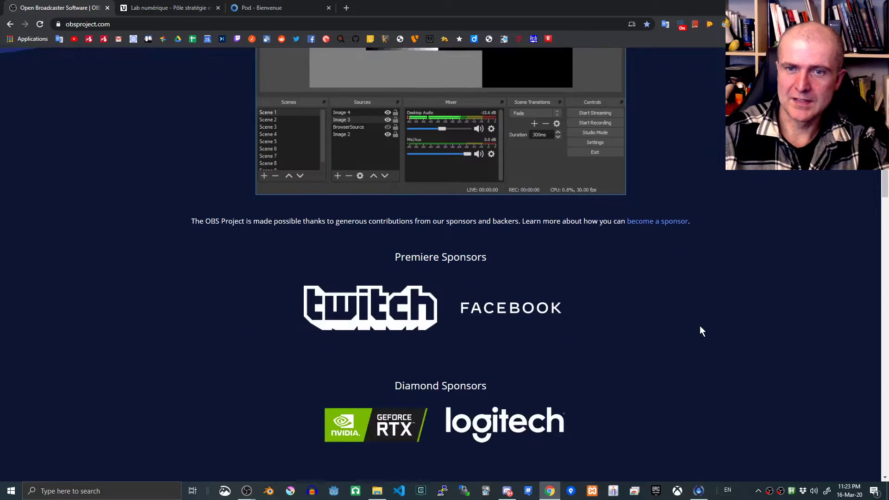
{"action": "scroll", "coordinate": [701, 327], "scroll_direction": "down", "scroll_amount": 20}
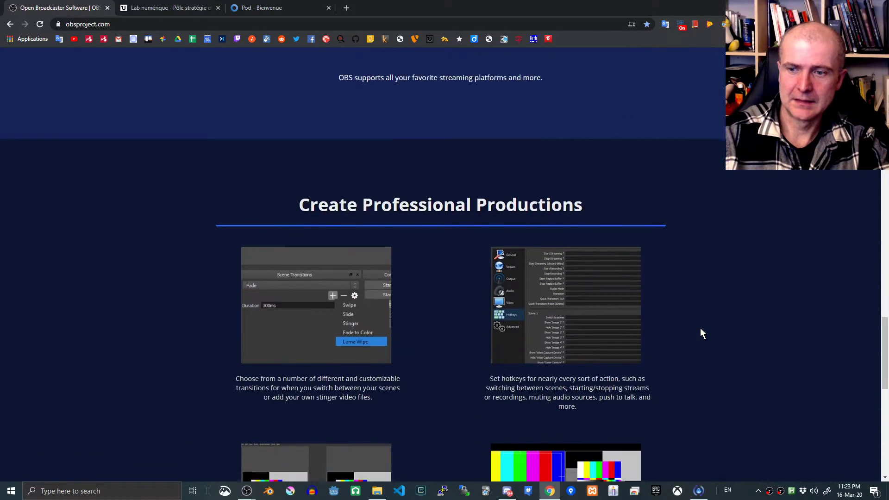
{"action": "scroll", "coordinate": [700, 328], "scroll_direction": "up", "scroll_amount": 20}
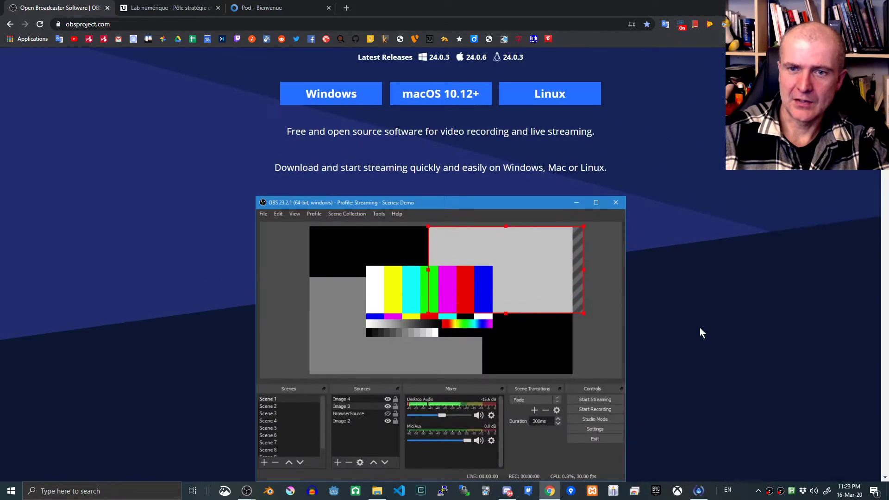
{"action": "scroll", "coordinate": [700, 333], "scroll_direction": "down", "scroll_amount": 1}
{"action": "scroll", "coordinate": [700, 333], "scroll_direction": "up", "scroll_amount": 1}
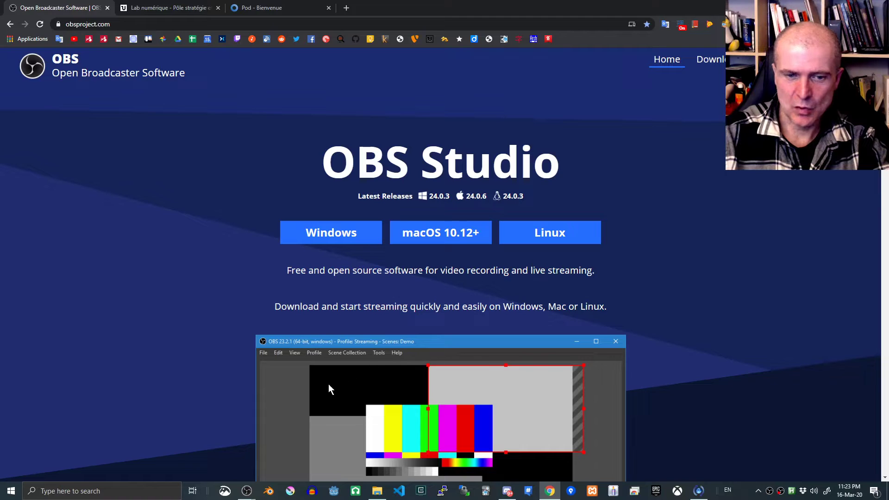
{"action": "mouse_move", "coordinate": [241, 477]}
{"action": "left_click", "coordinate": [240, 433]}
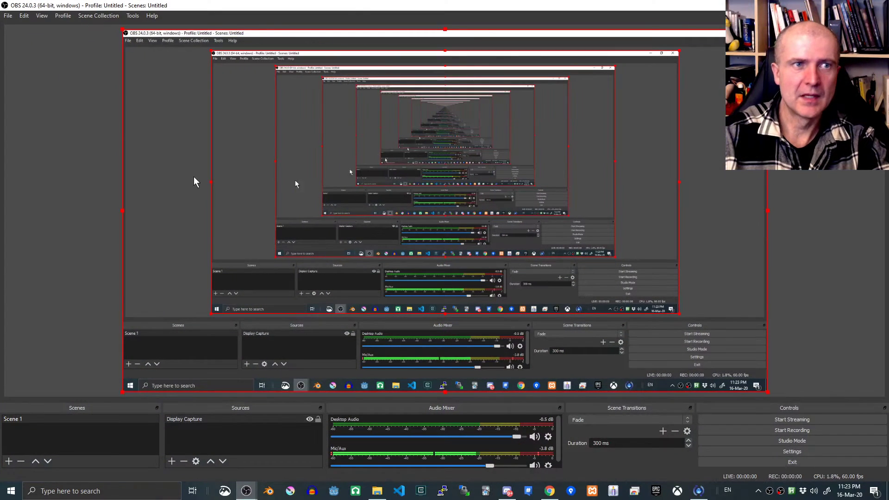
{"action": "left_click", "coordinate": [8, 15]}
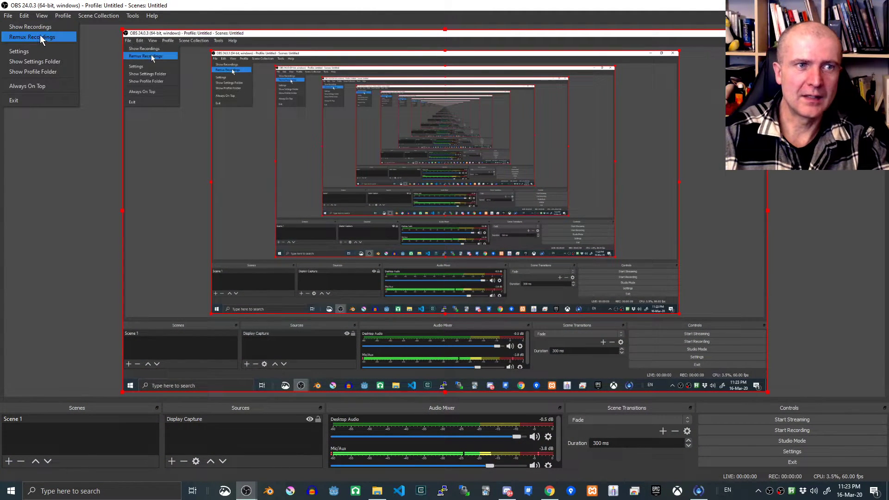
{"action": "left_click", "coordinate": [43, 26]}
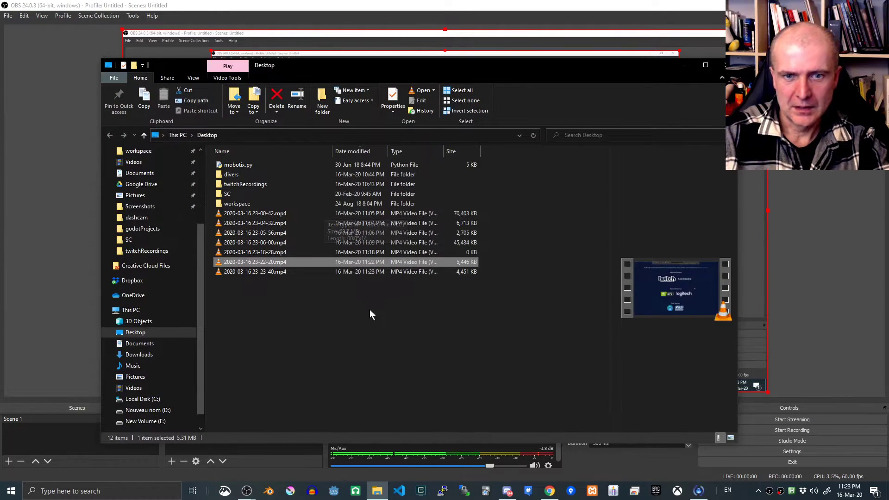
{"action": "double_click", "coordinate": [242, 270]}
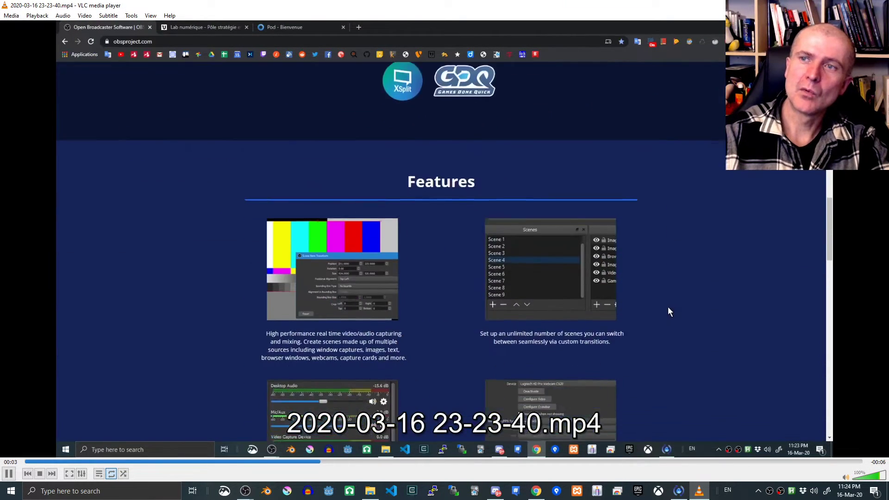
{"action": "key", "text": "ctrl+q"}
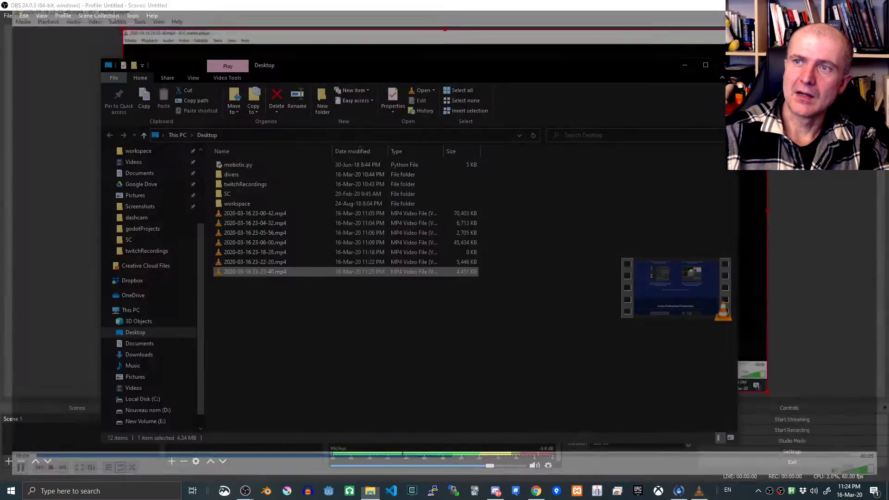
{"action": "left_click", "coordinate": [686, 66]}
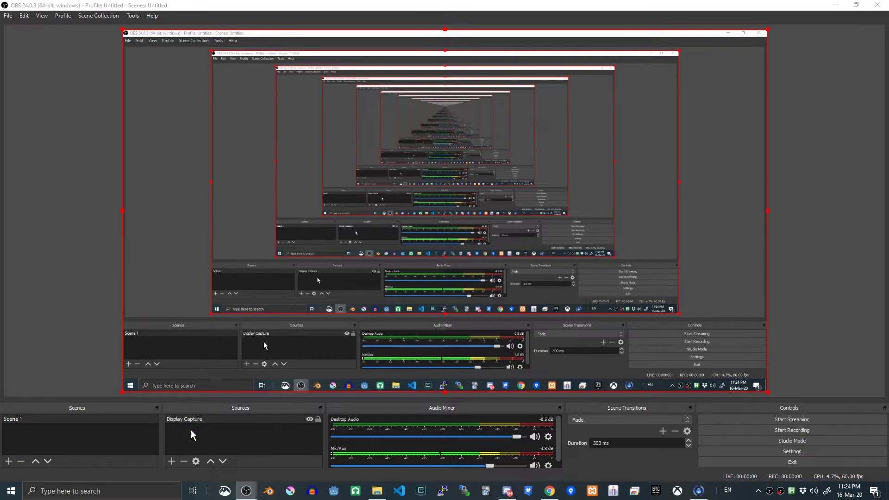
Add a new Video Capture Device source to Scene 1 that uses the Logitech HD Pro Webcam C920
{"action": "left_click", "coordinate": [171, 462]}
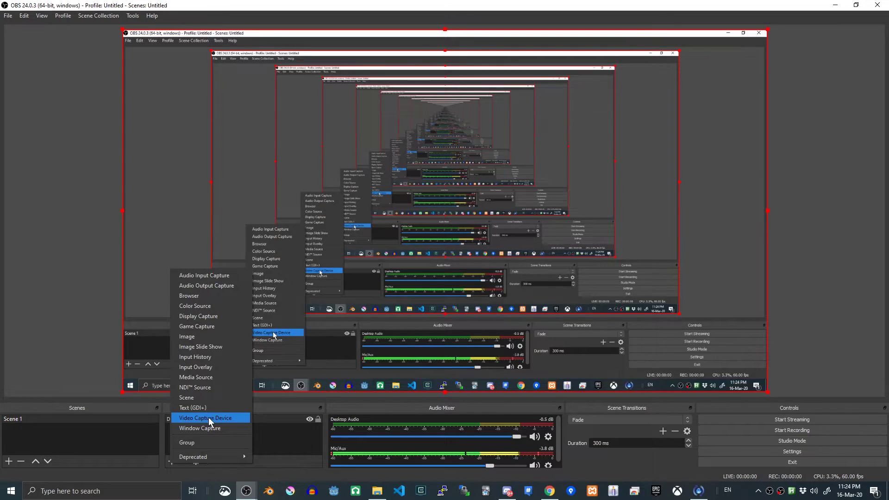
{"action": "left_click", "coordinate": [223, 418]}
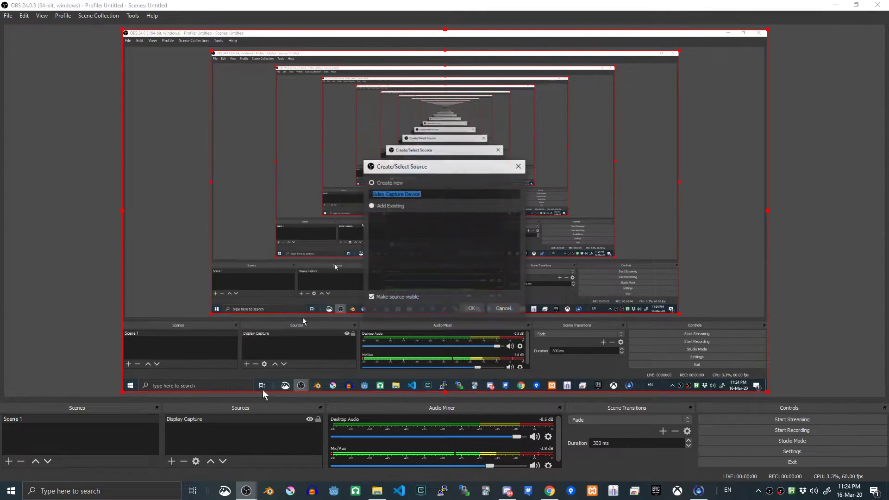
{"action": "left_click", "coordinate": [469, 308]}
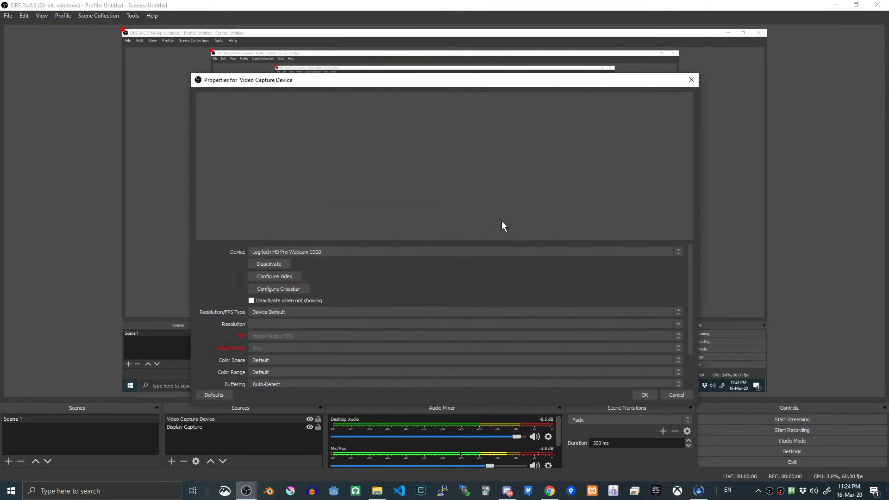
{"action": "left_click", "coordinate": [581, 252]}
{"action": "left_click", "coordinate": [582, 257]}
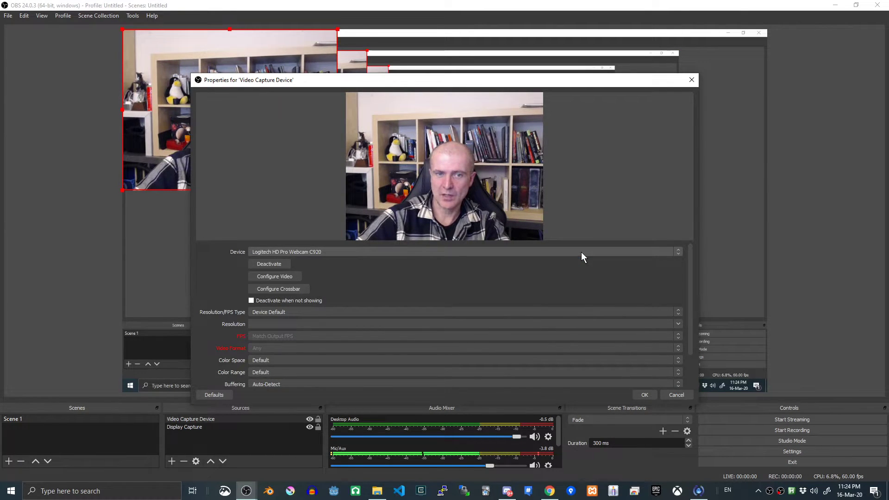
{"action": "left_click", "coordinate": [645, 395]}
Crop the left, right and top edges of the webcam image and place it in the upper-right corner of the canvas
{"action": "left_click_drag", "start_coordinate": [215, 136], "coordinate": [285, 173]}
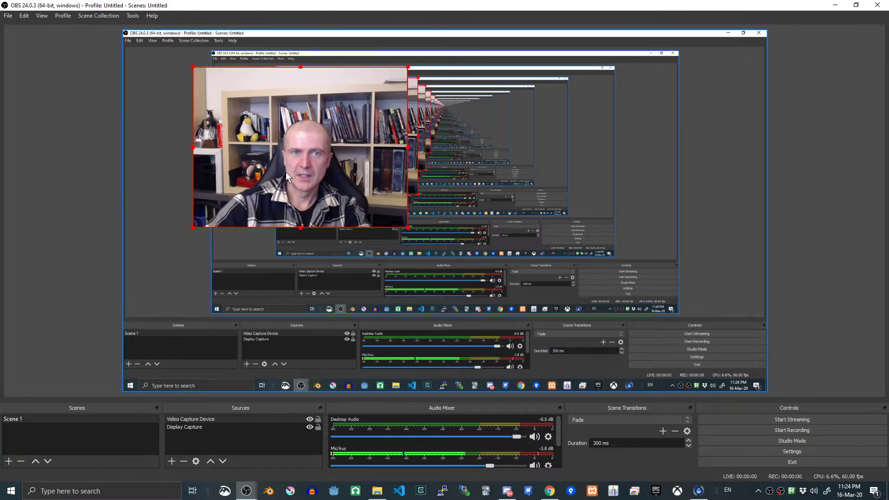
{"action": "left_click_drag", "start_coordinate": [312, 134], "coordinate": [669, 297]}
{"action": "left_click_drag", "start_coordinate": [554, 230], "coordinate": [553, 312]}
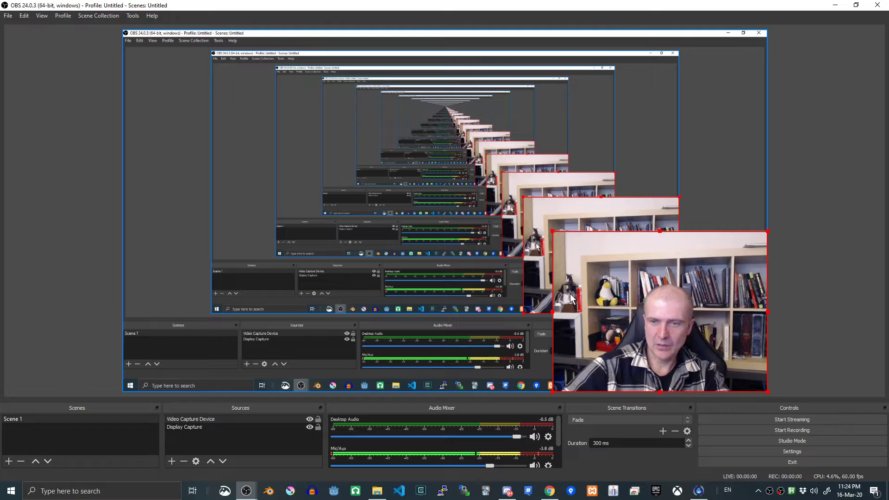
{"action": "left_click_drag", "start_coordinate": [554, 312], "coordinate": [597, 327]}
{"action": "left_click_drag", "start_coordinate": [768, 319], "coordinate": [730, 318]}
{"action": "left_click_drag", "start_coordinate": [662, 237], "coordinate": [668, 270]}
{"action": "left_click_drag", "start_coordinate": [675, 388], "coordinate": [704, 116]}
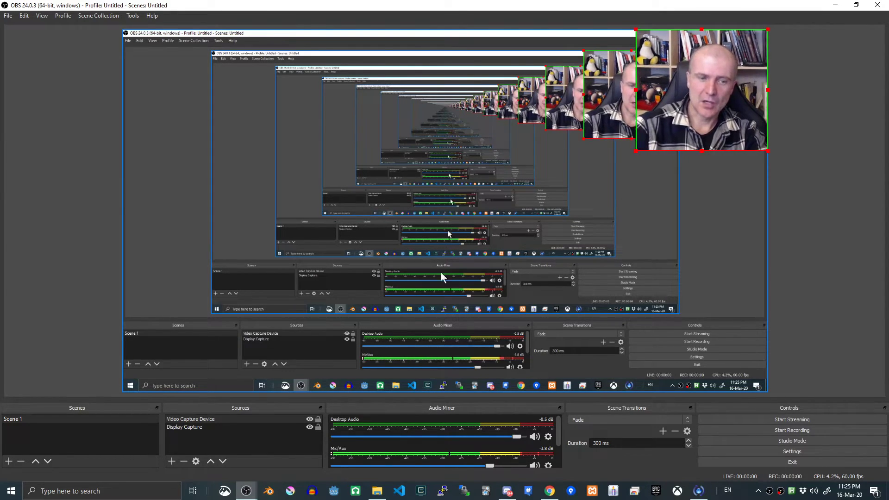
Add a Color Correction effect filter with its default name to the Video Capture Device source
{"action": "right_click", "coordinate": [218, 419]}
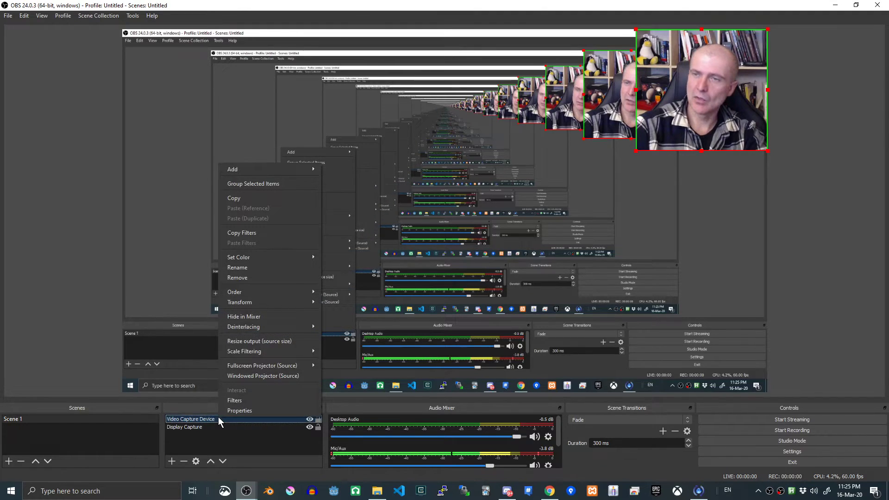
{"action": "left_click", "coordinate": [249, 401]}
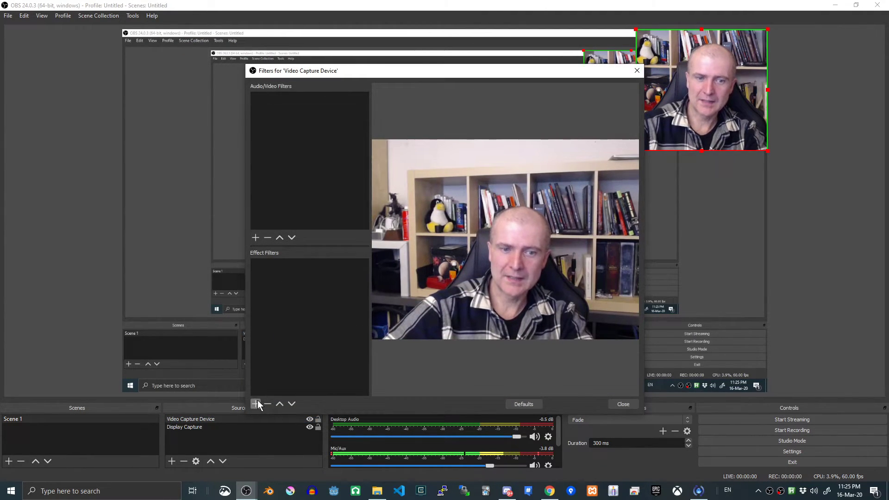
{"action": "left_click", "coordinate": [255, 404]}
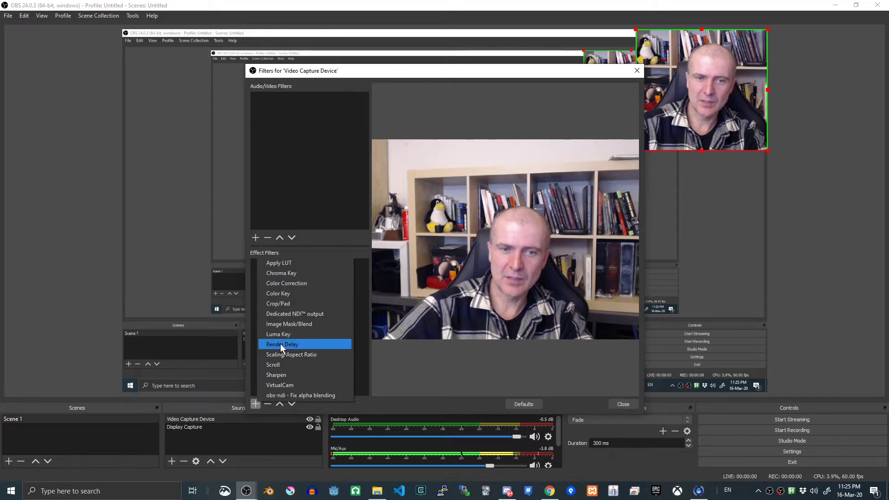
{"action": "left_click", "coordinate": [304, 282]}
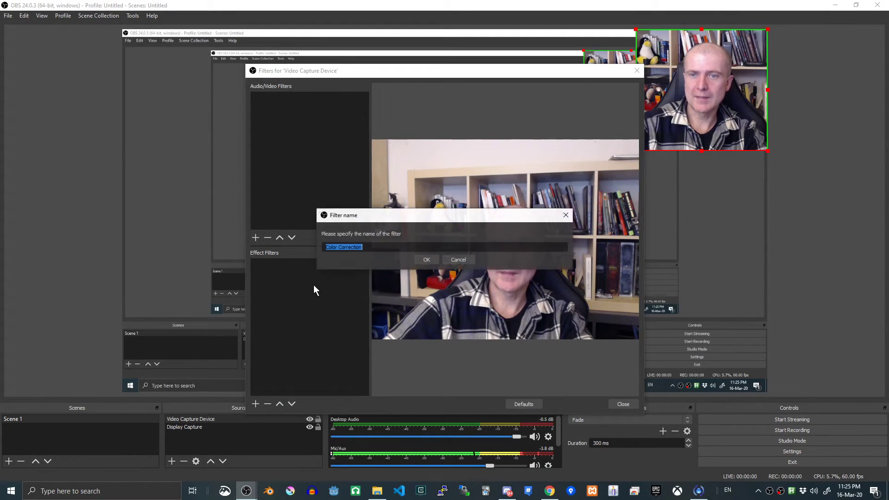
{"action": "left_click", "coordinate": [430, 258]}
Set the Color Correction contrast to 0.34 and pick the pale pink tint #ffffeee7 as its color
{"action": "left_click_drag", "start_coordinate": [503, 303], "coordinate": [519, 304]}
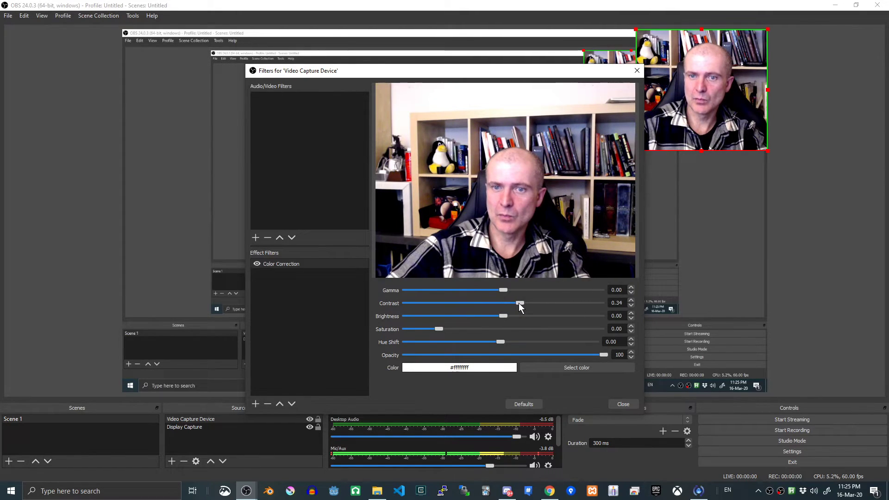
{"action": "left_click", "coordinate": [567, 366]}
{"action": "left_click_drag", "start_coordinate": [523, 253], "coordinate": [535, 249]}
{"action": "left_click", "coordinate": [513, 328]}
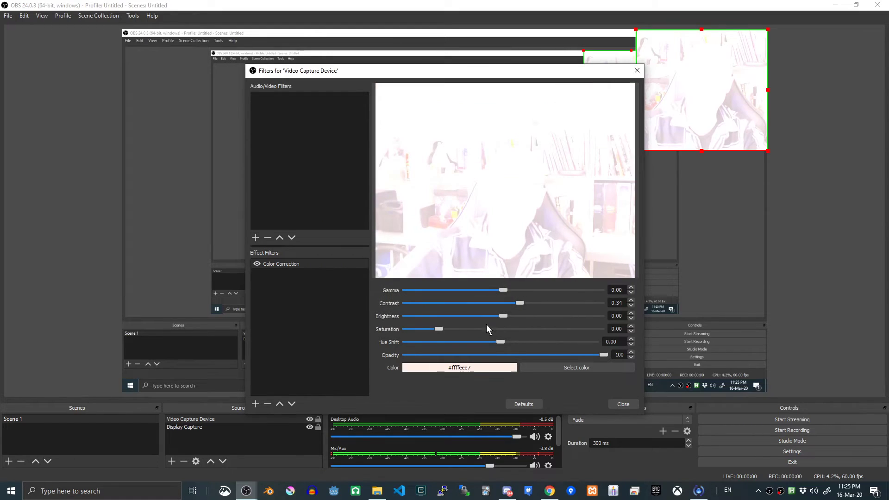
Set the Color Correction brightness to -0.79 and close the webcam source's filters
{"action": "left_click_drag", "start_coordinate": [498, 314], "coordinate": [427, 315]}
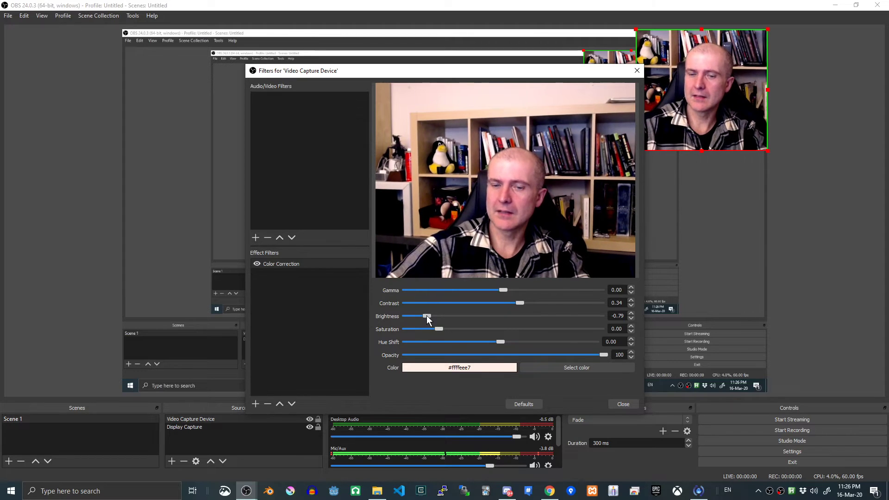
{"action": "left_click", "coordinate": [617, 402]}
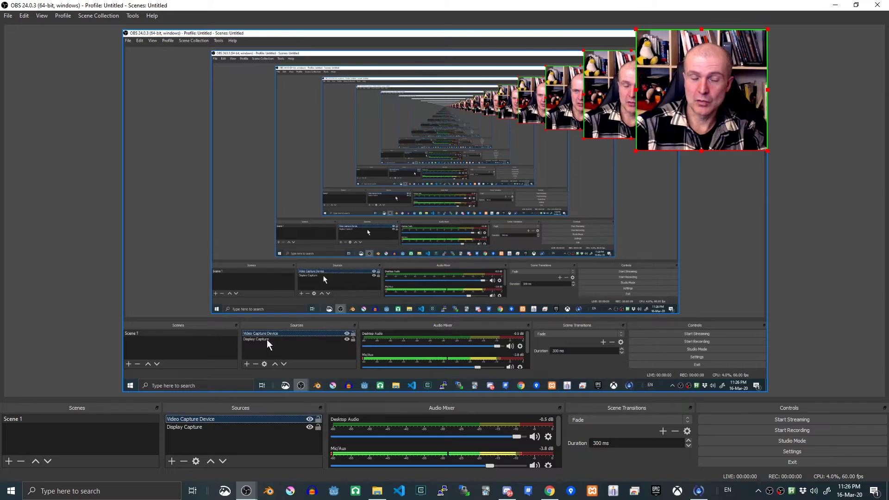
Add a Chroma Key effect filter with its default name to the Video Capture Device source and review its key color type options
{"action": "right_click", "coordinate": [188, 418]}
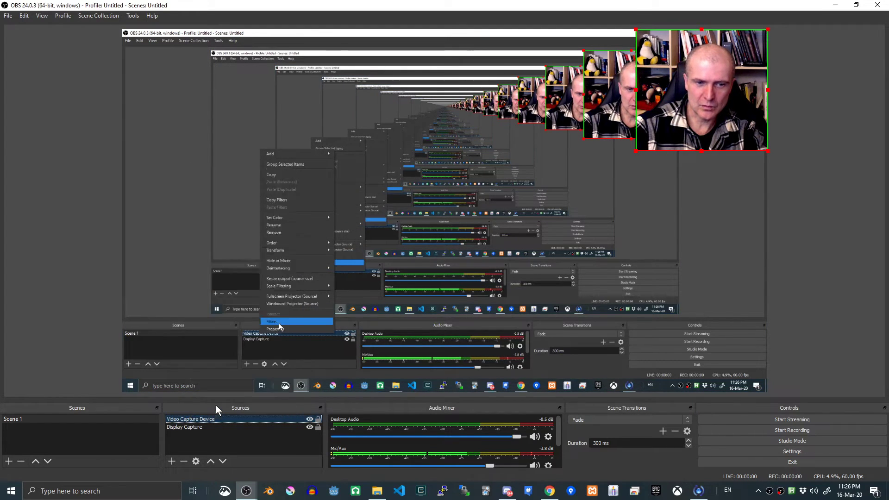
{"action": "left_click", "coordinate": [215, 404]}
{"action": "left_click", "coordinate": [257, 403]}
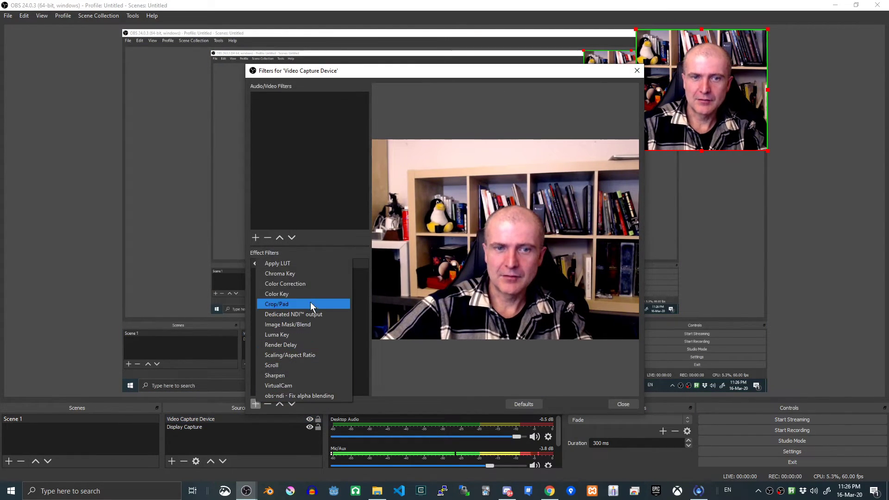
{"action": "left_click", "coordinate": [312, 274]}
{"action": "left_click", "coordinate": [428, 260]}
{"action": "left_click", "coordinate": [536, 291]}
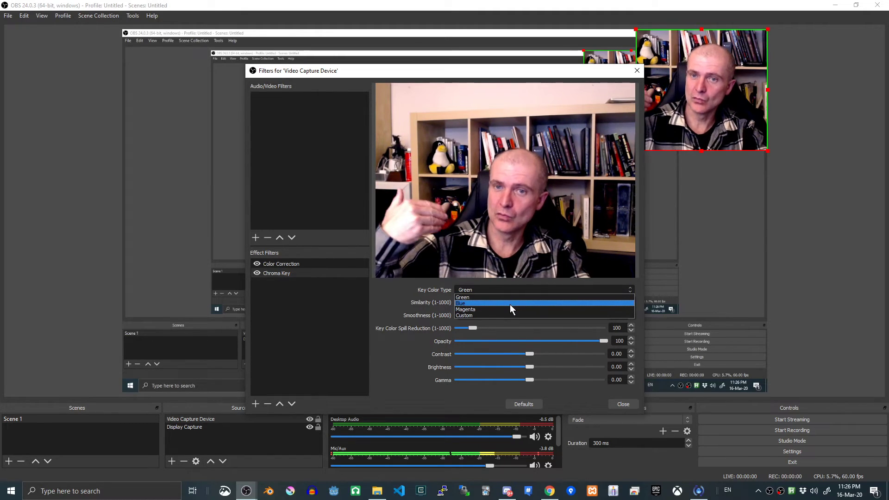
{"action": "left_click", "coordinate": [625, 403]}
{"action": "left_click", "coordinate": [624, 403]}
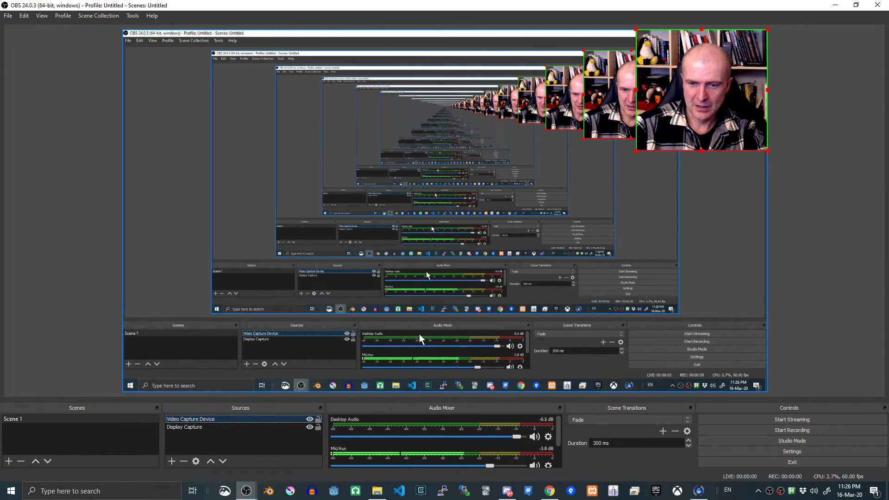
Switch to Chrome and load lab-numerique.unistra.fr in the browser tab that shows the Lab numérique page
{"action": "left_click", "coordinate": [550, 493]}
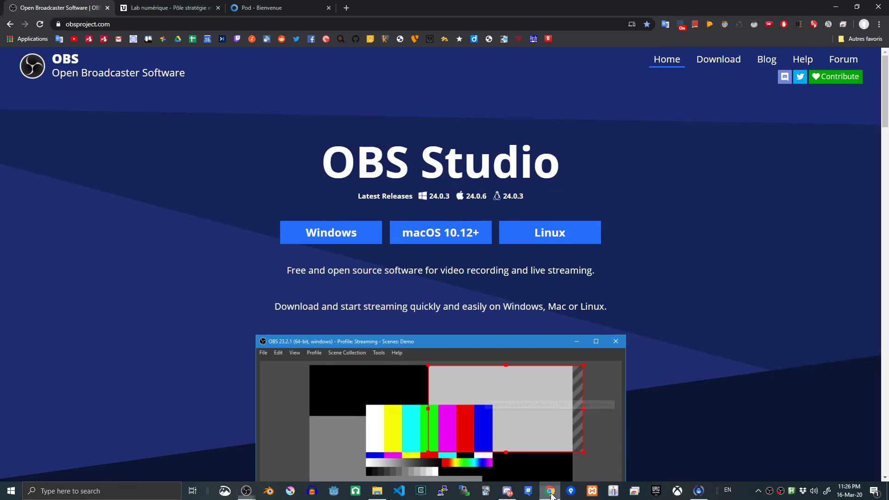
{"action": "left_click", "coordinate": [177, 10]}
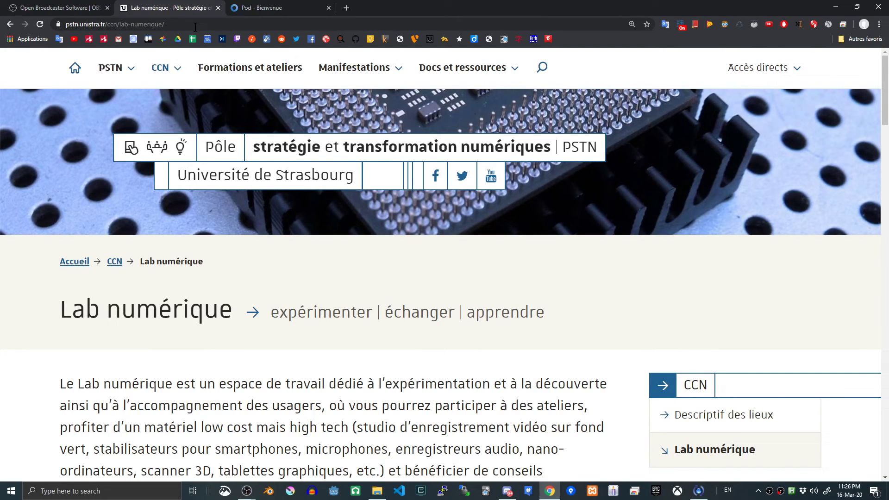
{"action": "left_click", "coordinate": [195, 24]}
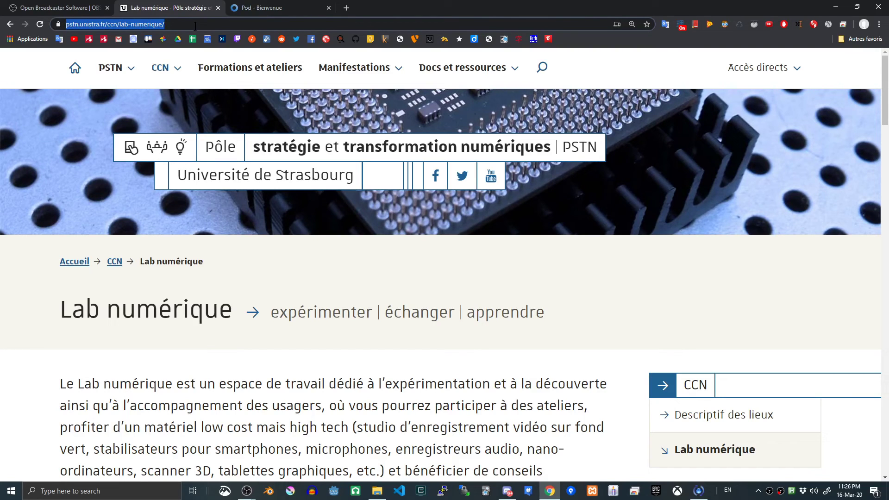
{"action": "type", "text": "lab"}
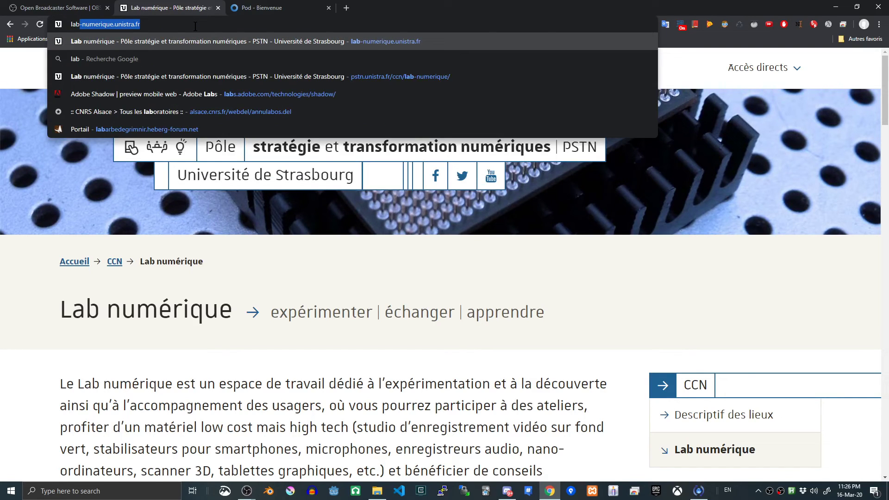
{"action": "key", "text": "Return"}
Examine the Lab numérique page's contact details, highlighting the phone number, and return to the OBS Studio website
{"action": "scroll", "coordinate": [457, 176], "scroll_direction": "down", "scroll_amount": 6}
{"action": "scroll", "coordinate": [457, 176], "scroll_direction": "down", "scroll_amount": 2}
{"action": "scroll", "coordinate": [682, 207], "scroll_direction": "up", "scroll_amount": 2}
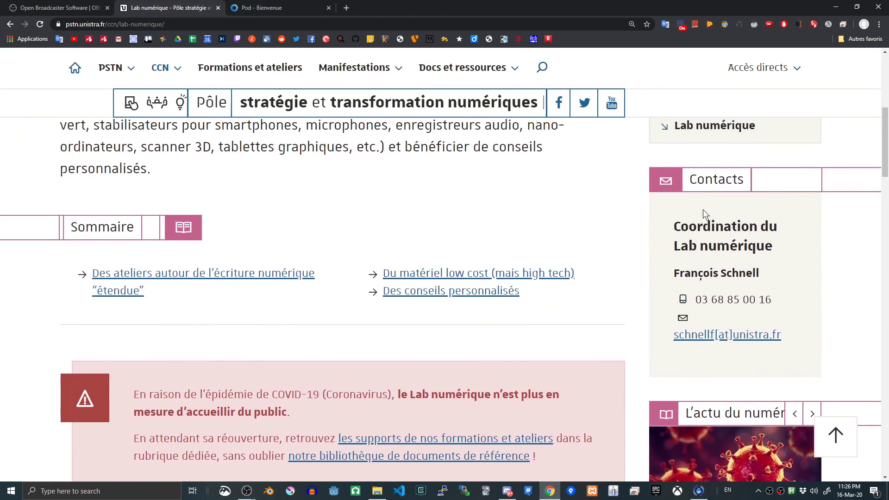
{"action": "left_click_drag", "start_coordinate": [693, 299], "coordinate": [769, 300]}
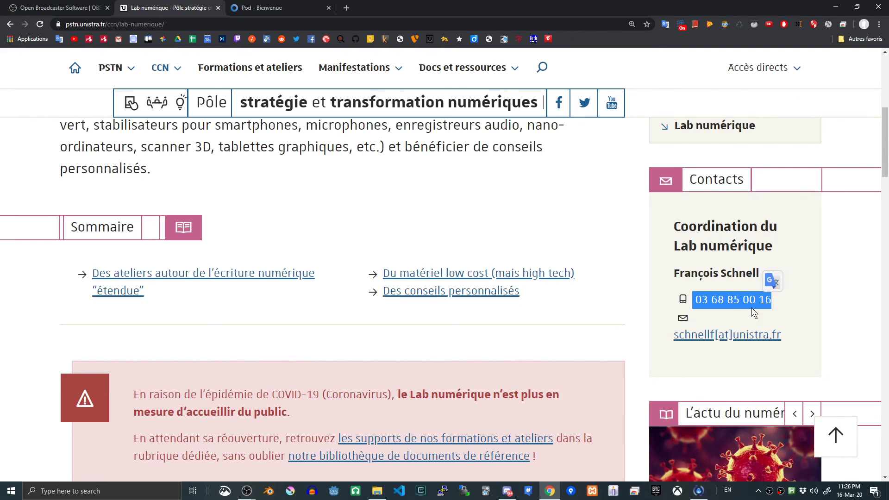
{"action": "scroll", "coordinate": [735, 307], "scroll_direction": "up", "scroll_amount": 1}
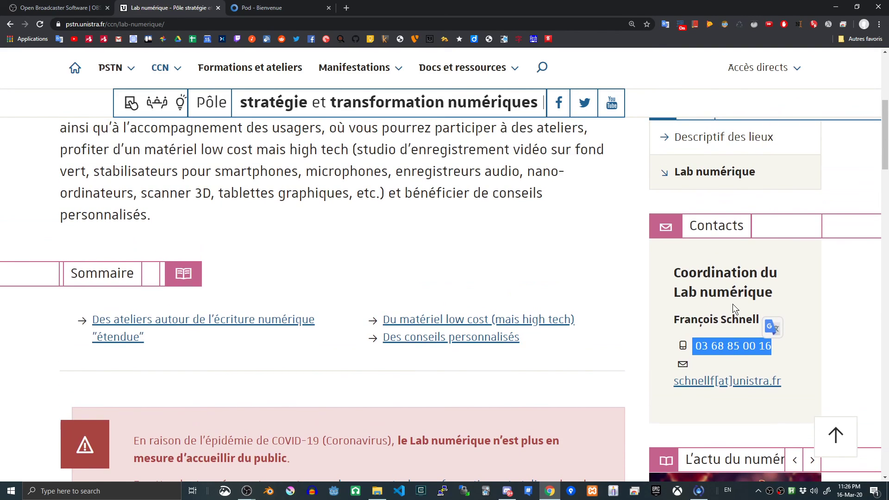
{"action": "scroll", "coordinate": [732, 303], "scroll_direction": "up", "scroll_amount": 6}
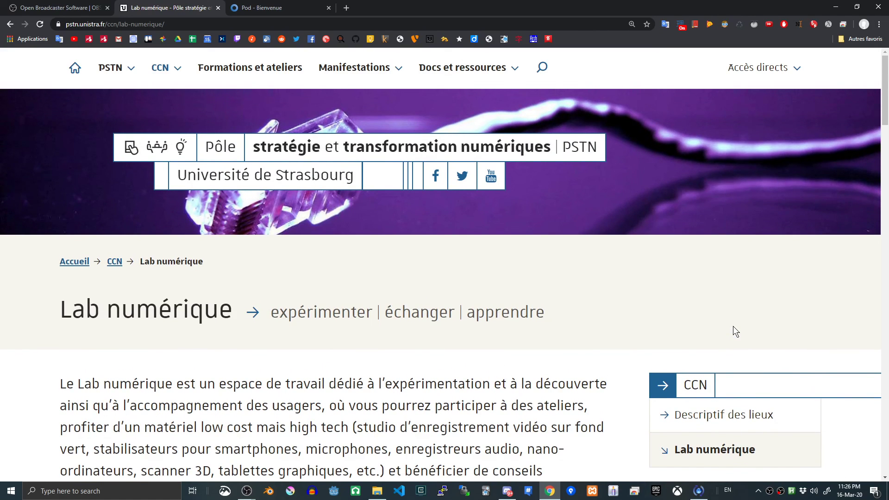
{"action": "left_click", "coordinate": [53, 8]}
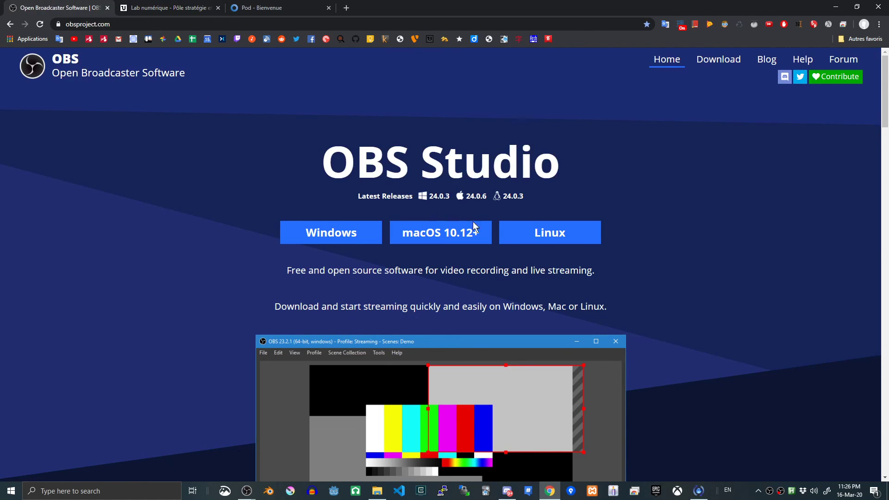